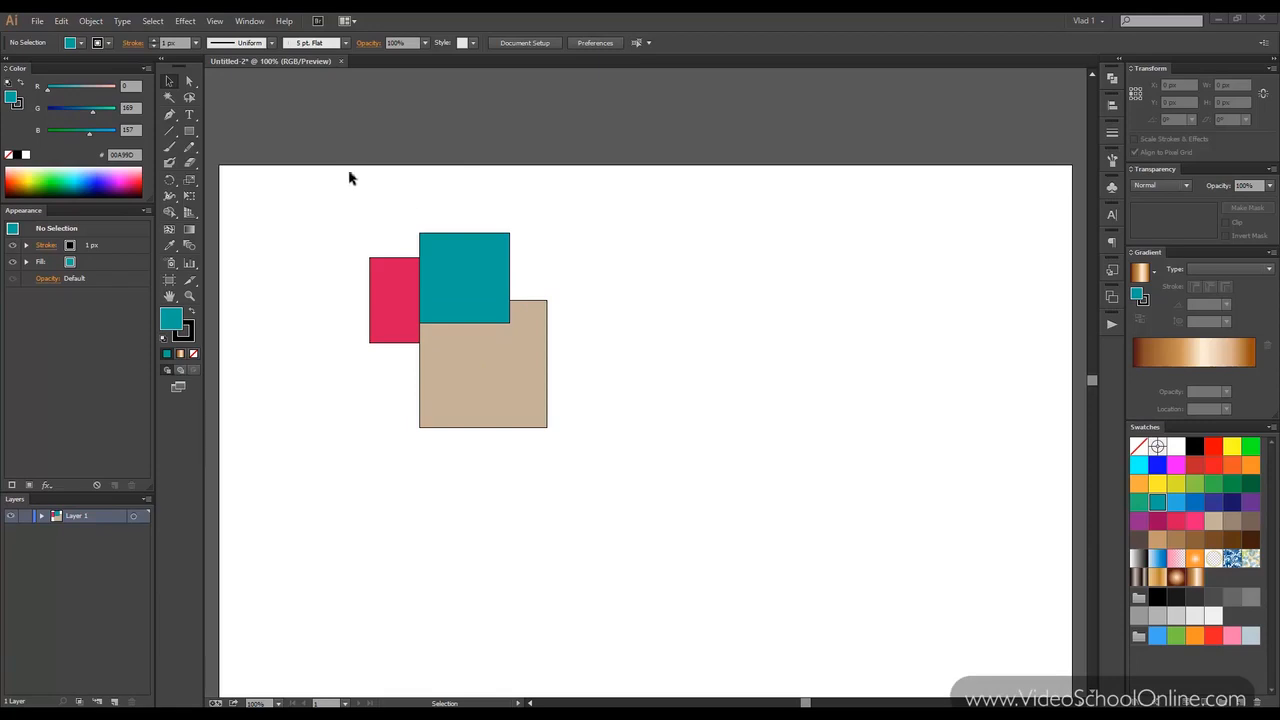
pyautogui.click(186, 21)
pyautogui.moveTo(266, 190)
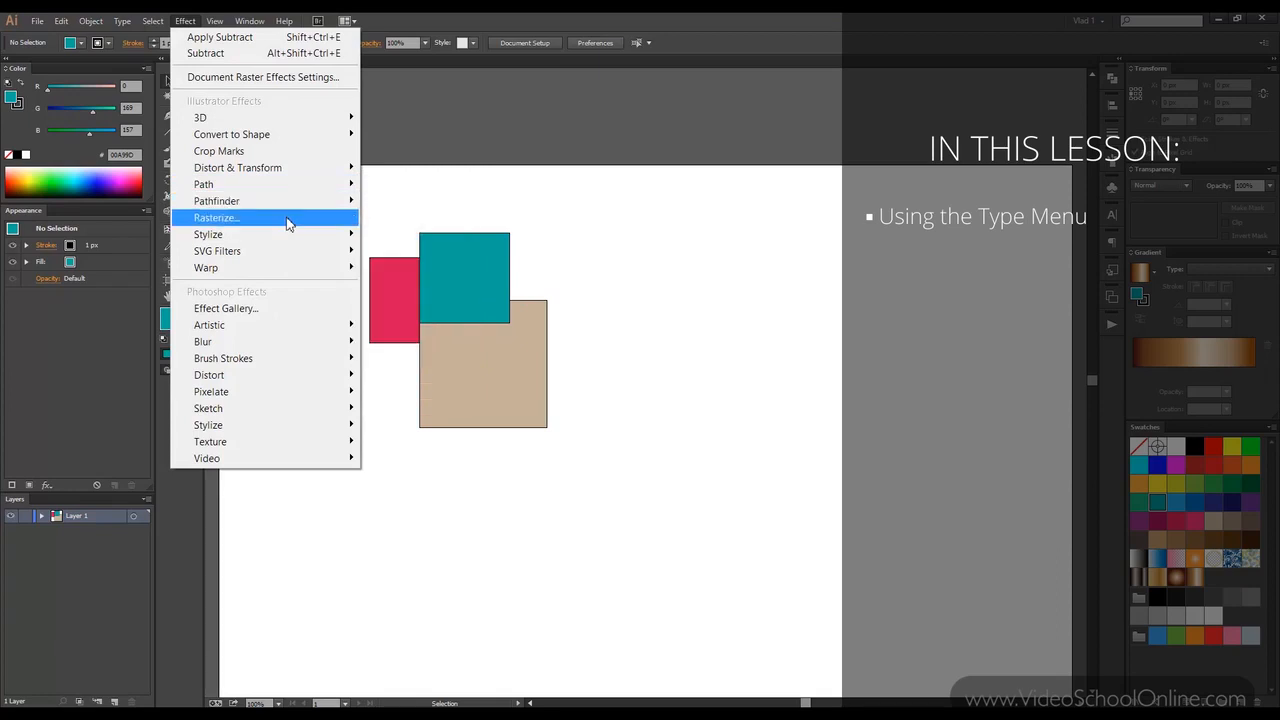
pyautogui.click(517, 185)
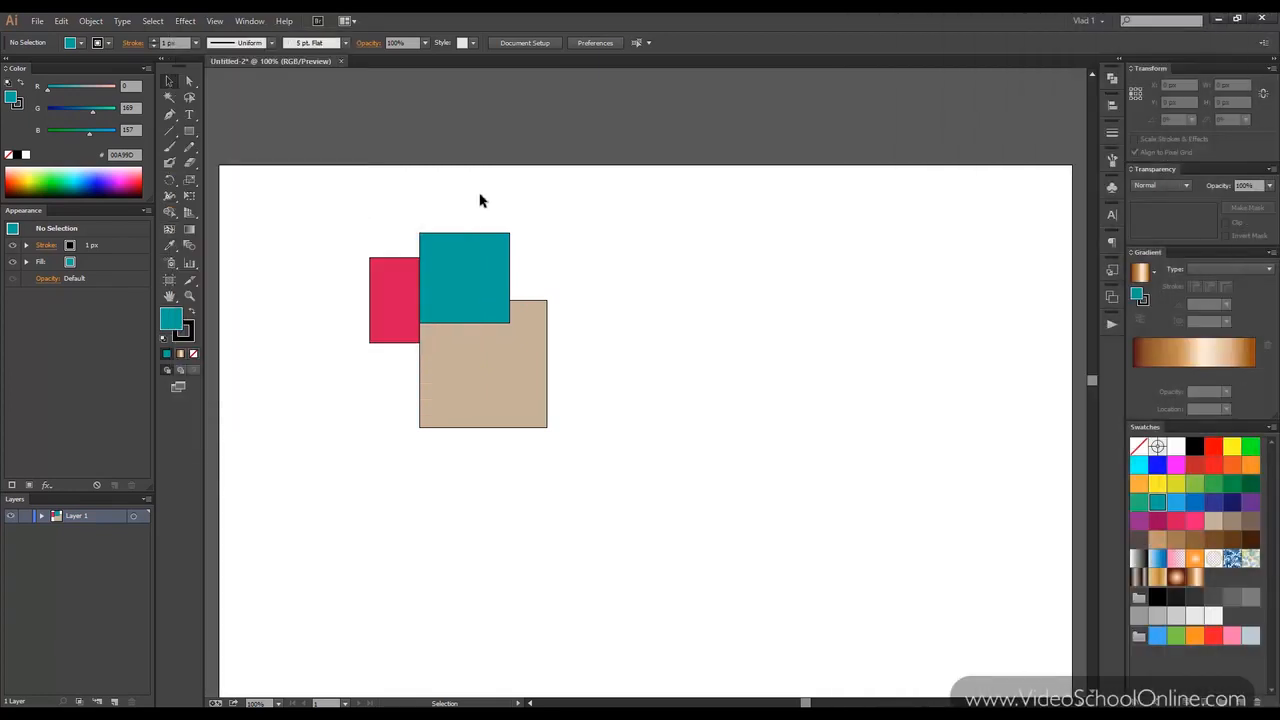
# Step: Duplicate the group of three overlapping rectangles to the right, level with the original
pyautogui.moveTo(337, 213); pyautogui.dragTo(604, 452)
pyautogui.moveTo(509, 357); pyautogui.dragTo(783, 337)
pyautogui.click(317, 194)
pyautogui.moveTo(310, 189); pyautogui.dragTo(588, 468)
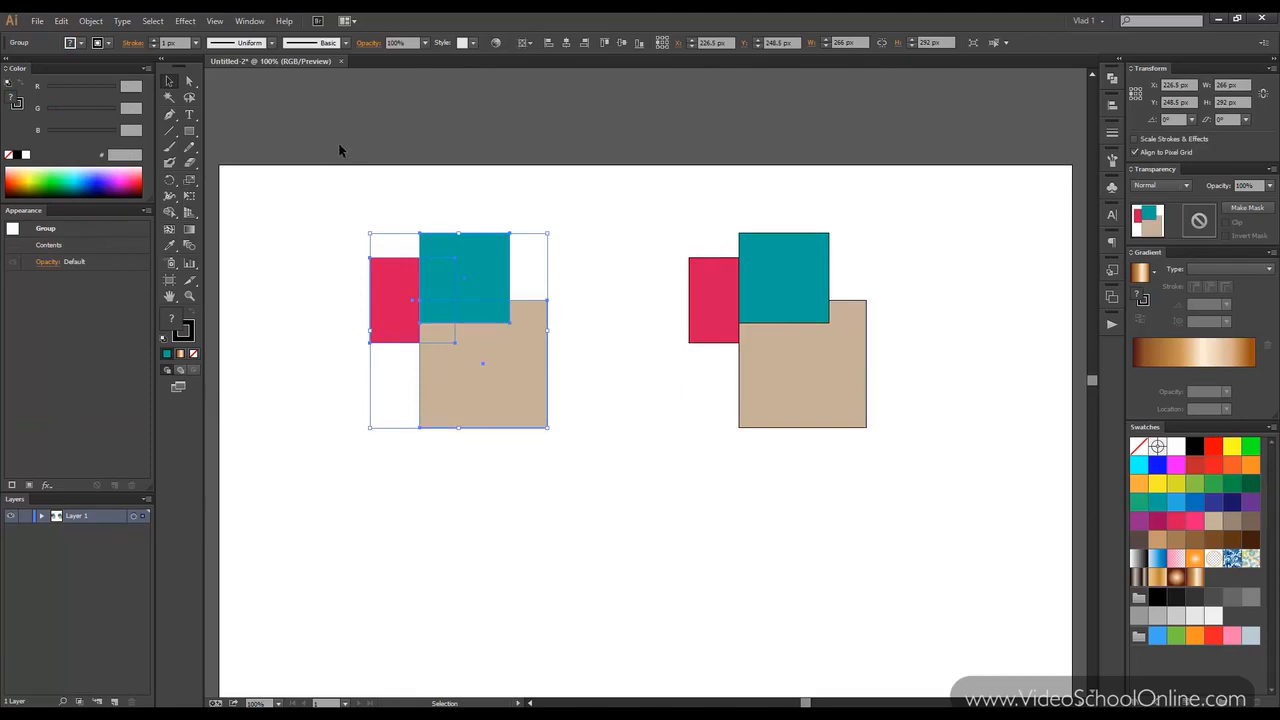
pyautogui.click(305, 133)
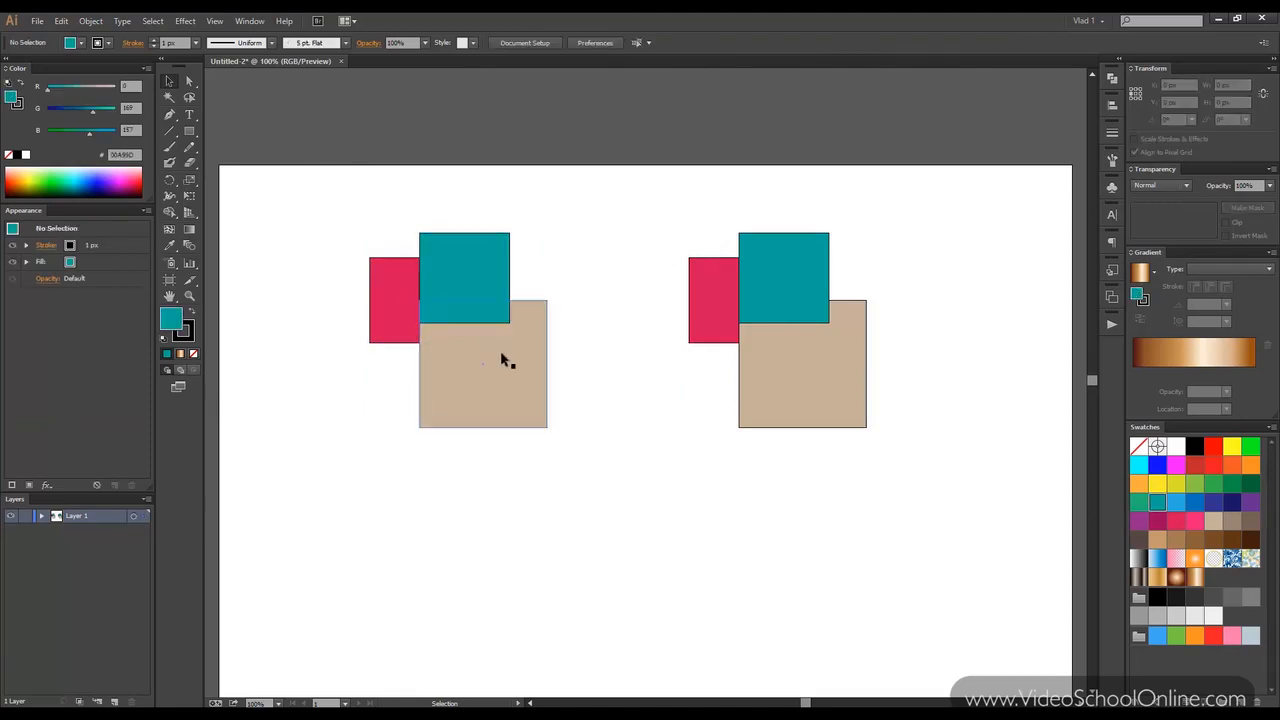
# Step: Ungroup the original group of three overlapping rectangles
pyautogui.moveTo(503, 360); pyautogui.dragTo(523, 529)
pyautogui.hotkey('ctrl', 'z')
pyautogui.rightClick(512, 377)
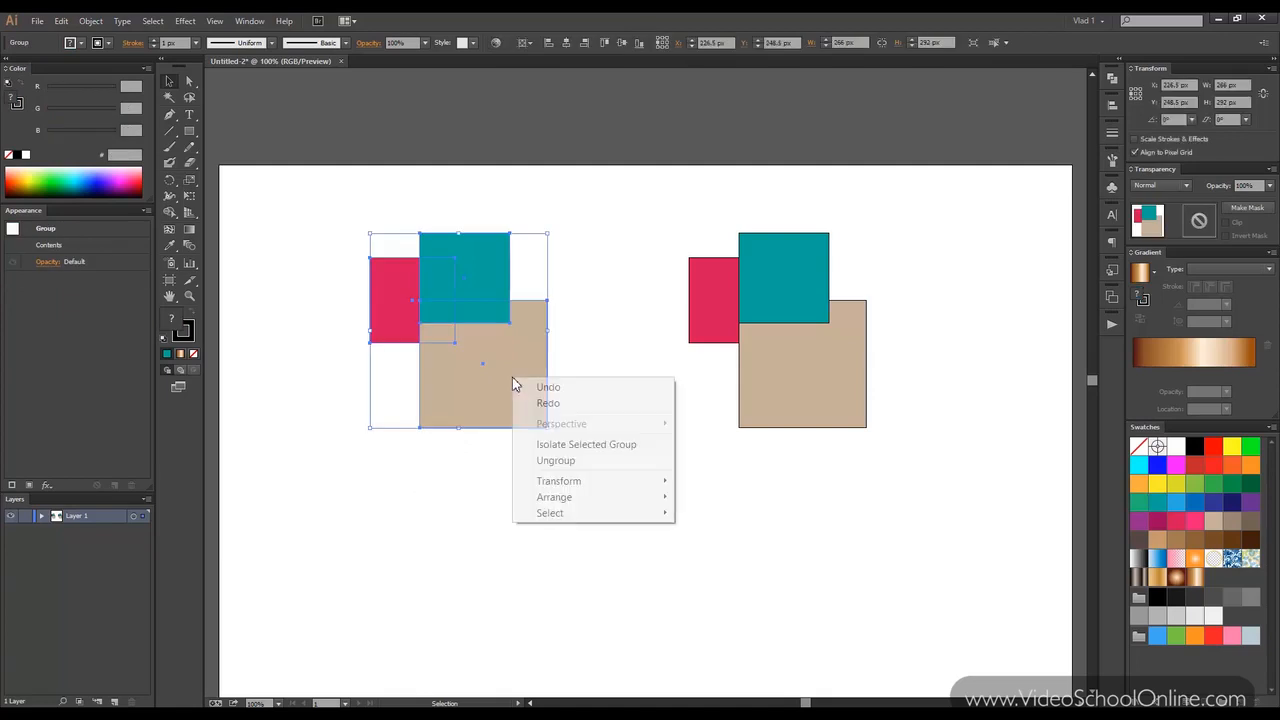
pyautogui.click(571, 461)
pyautogui.click(614, 363)
# Step: Duplicate the tan square of the original artwork straight down into the empty space below it
pyautogui.moveTo(497, 381); pyautogui.dragTo(498, 561)
pyautogui.click(602, 478)
pyautogui.press('space')
pyautogui.moveTo(600, 487); pyautogui.dragTo(568, 392)
# Step: Start an Offset Path effect on the lower tan square with the preview turned on
pyautogui.click(428, 428)
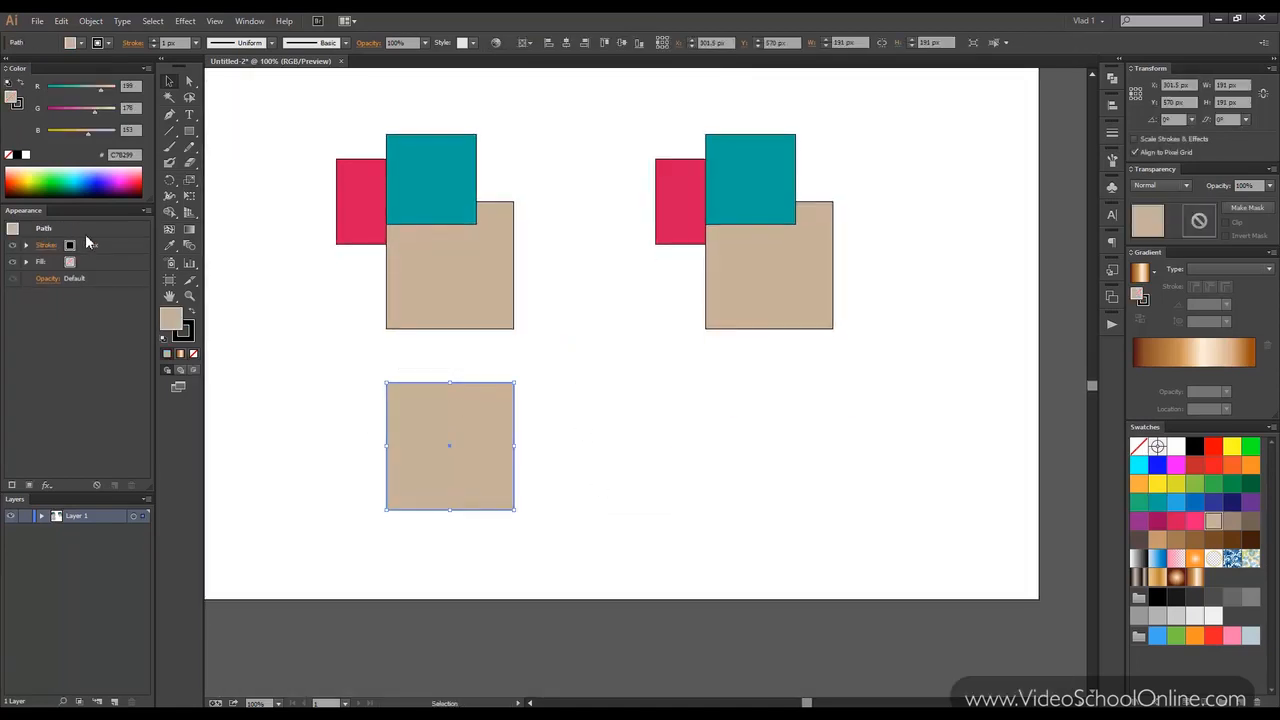
pyautogui.click(185, 20)
pyautogui.moveTo(262, 186)
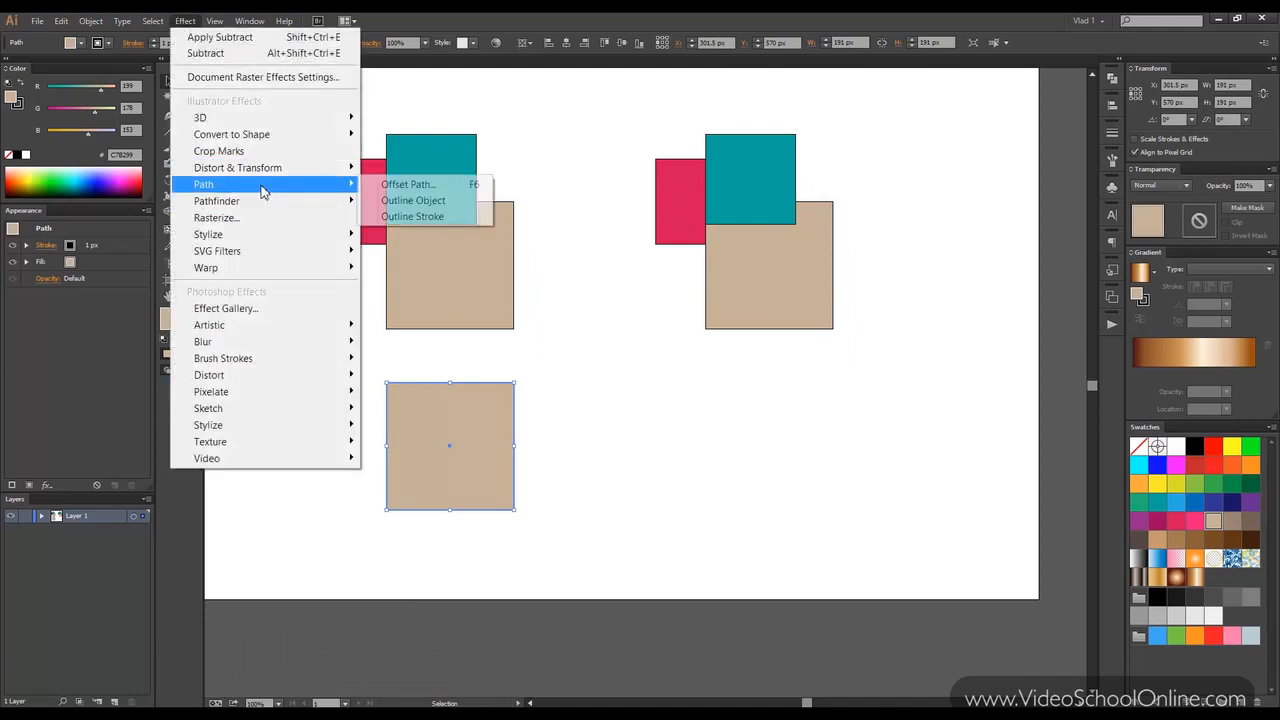
pyautogui.click(402, 186)
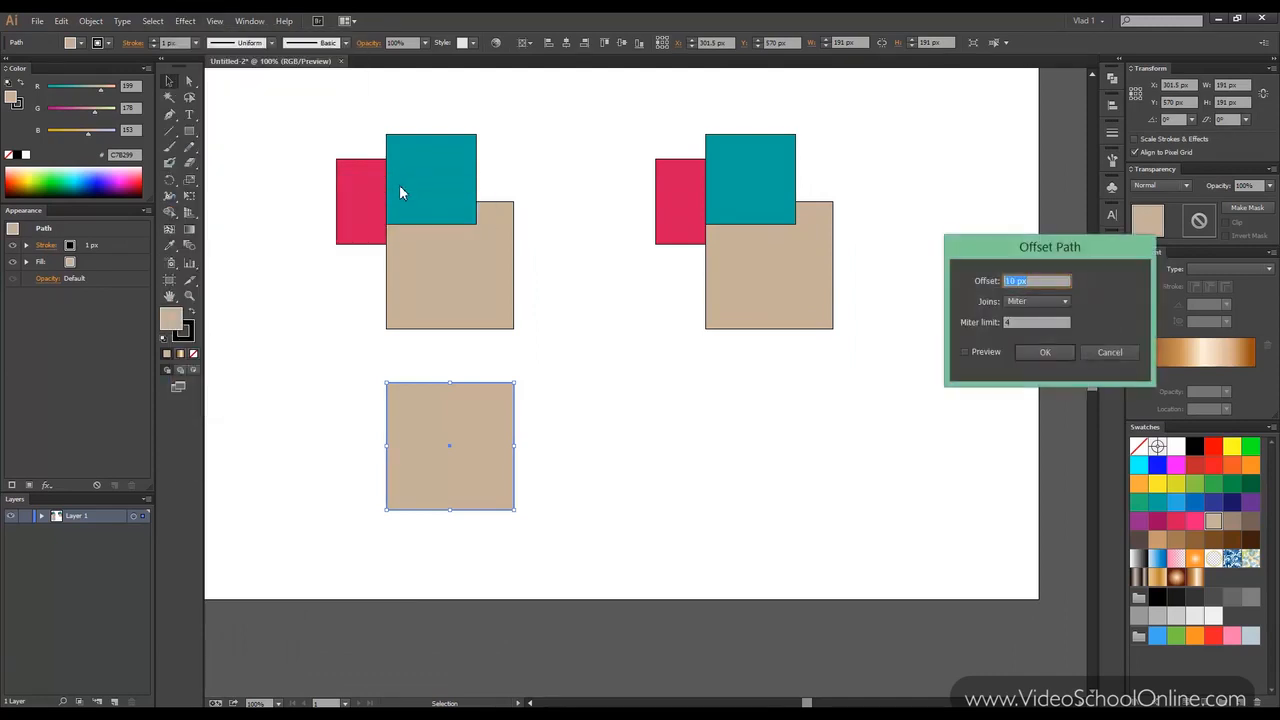
pyautogui.moveTo(948, 244); pyautogui.dragTo(654, 177)
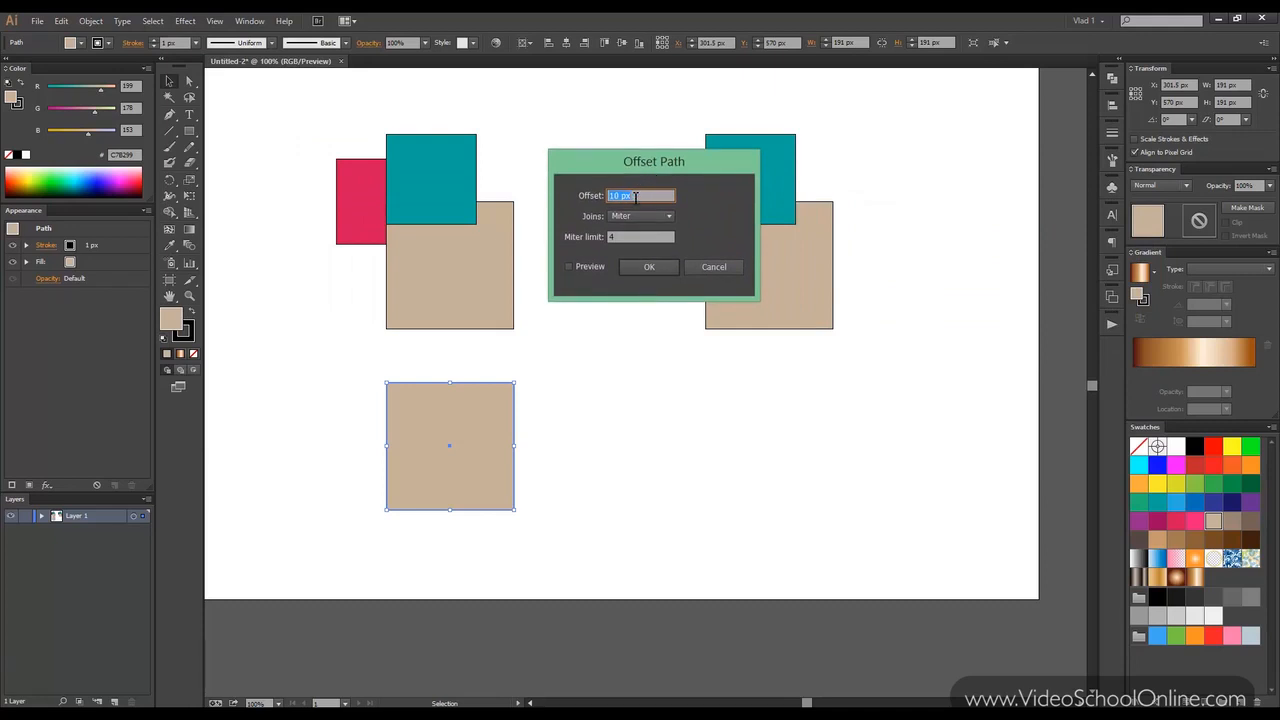
pyautogui.click(600, 265)
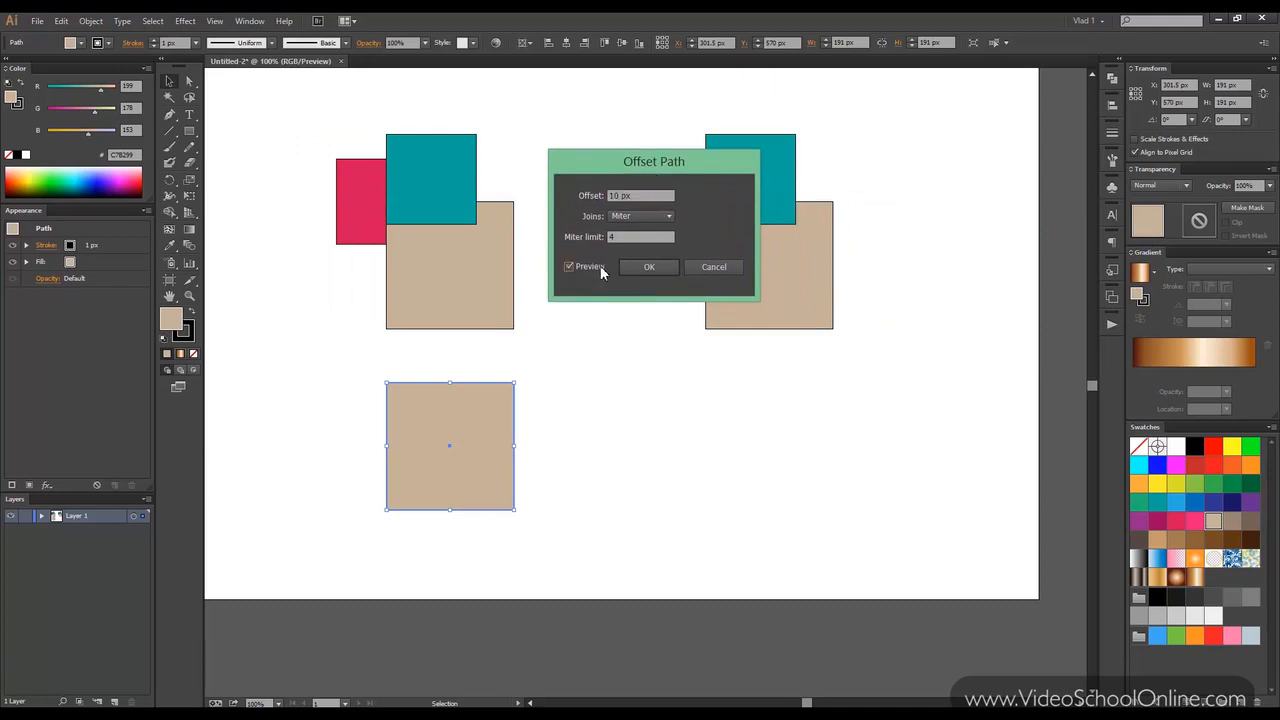
# Step: Set the Offset Path distance to 30 px and apply the effect to the lower tan square
pyautogui.click(651, 196)
pyautogui.press('Up')
pyautogui.press('Up')
pyautogui.press('Up')
pyautogui.press('Up')
pyautogui.press('Up')
pyautogui.press('Up')
pyautogui.press('Up')
pyautogui.press('Up')
pyautogui.press('Up')
pyautogui.press('Up')
pyautogui.press('Up')
pyautogui.press('Up')
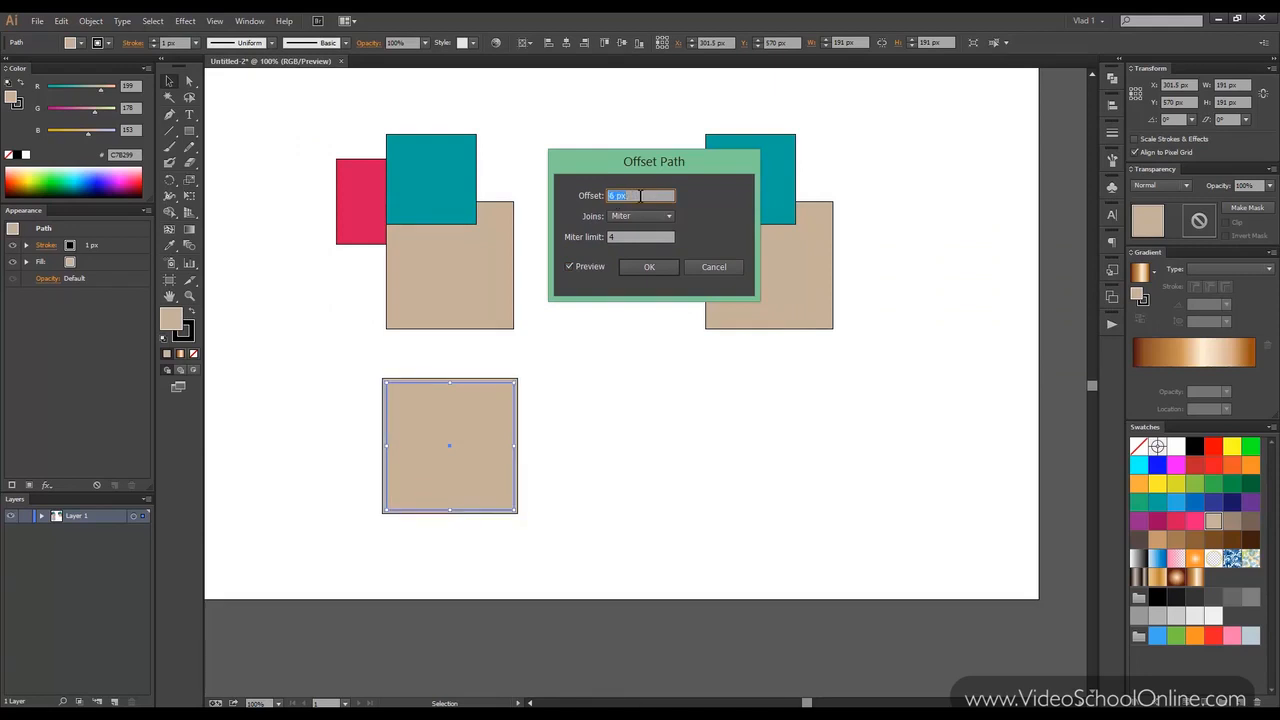
pyautogui.press('Up')
pyautogui.press('Up')
pyautogui.press('Up')
pyautogui.press('Up')
pyautogui.press('Up')
pyautogui.press('Up')
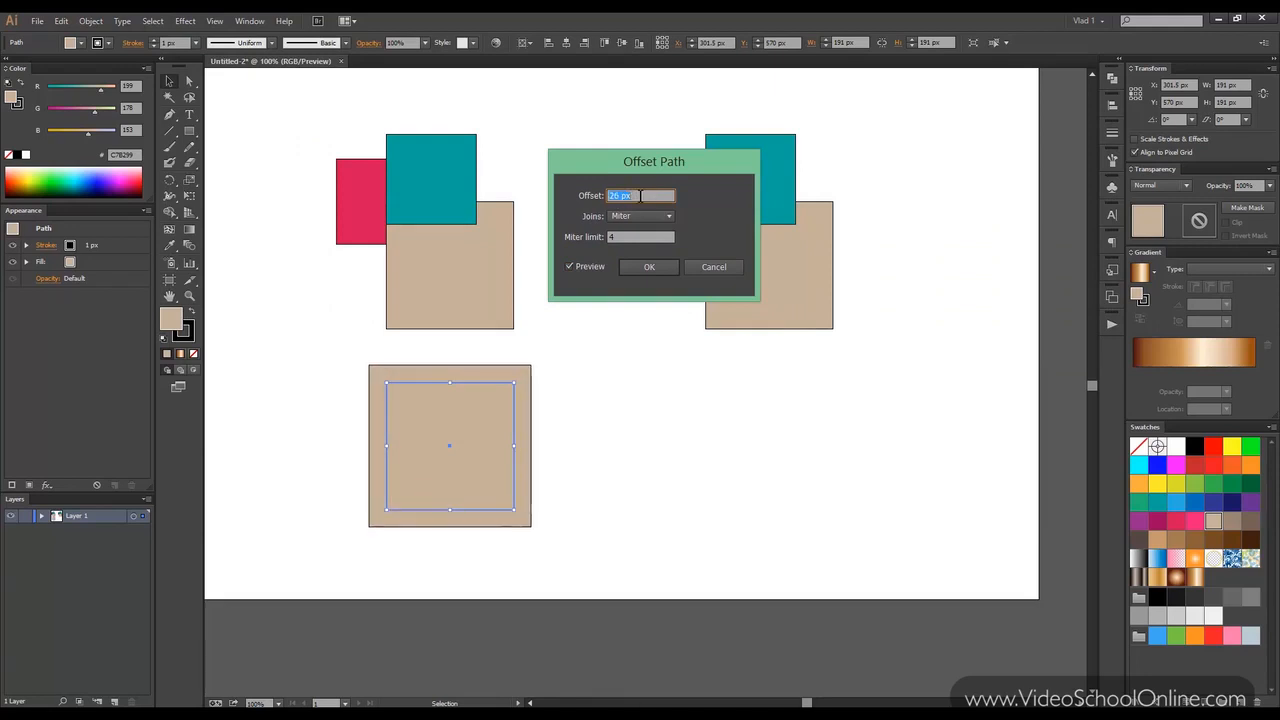
pyautogui.click(652, 267)
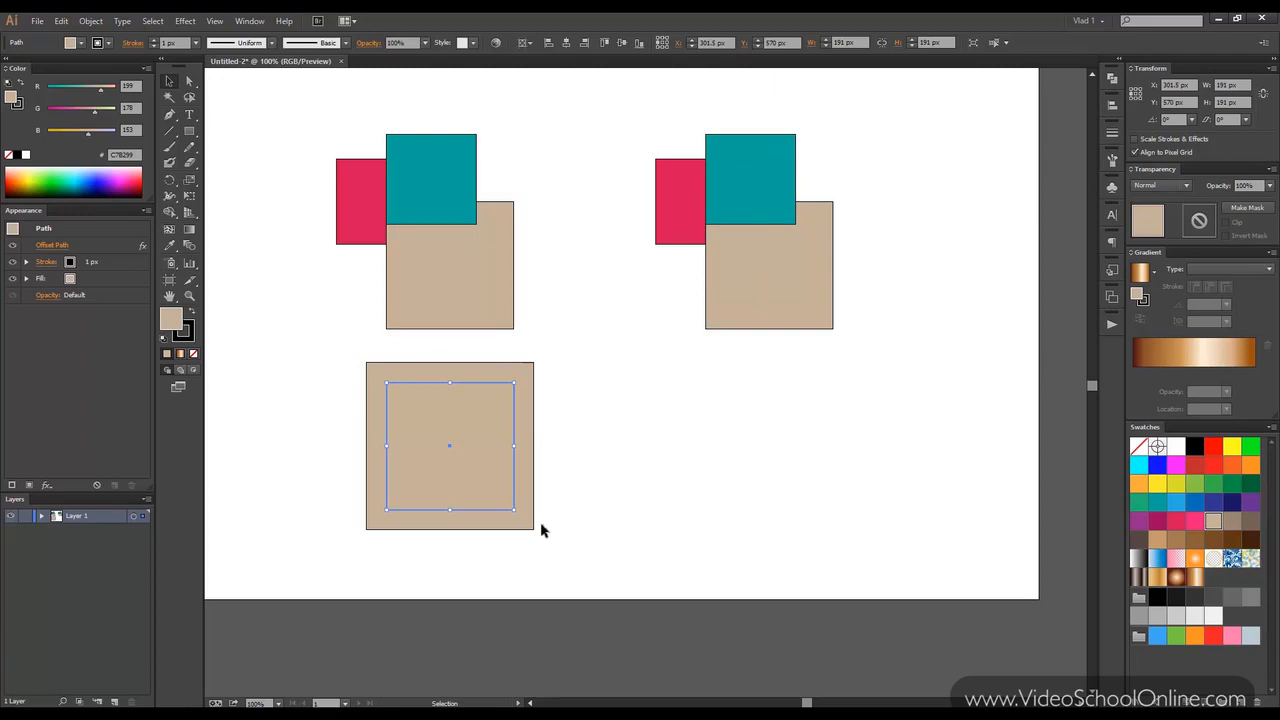
# Step: Move the Offset Path effect onto the lower tan square's stroke so it no longer affects the fill
pyautogui.moveTo(114, 245); pyautogui.dragTo(118, 268)
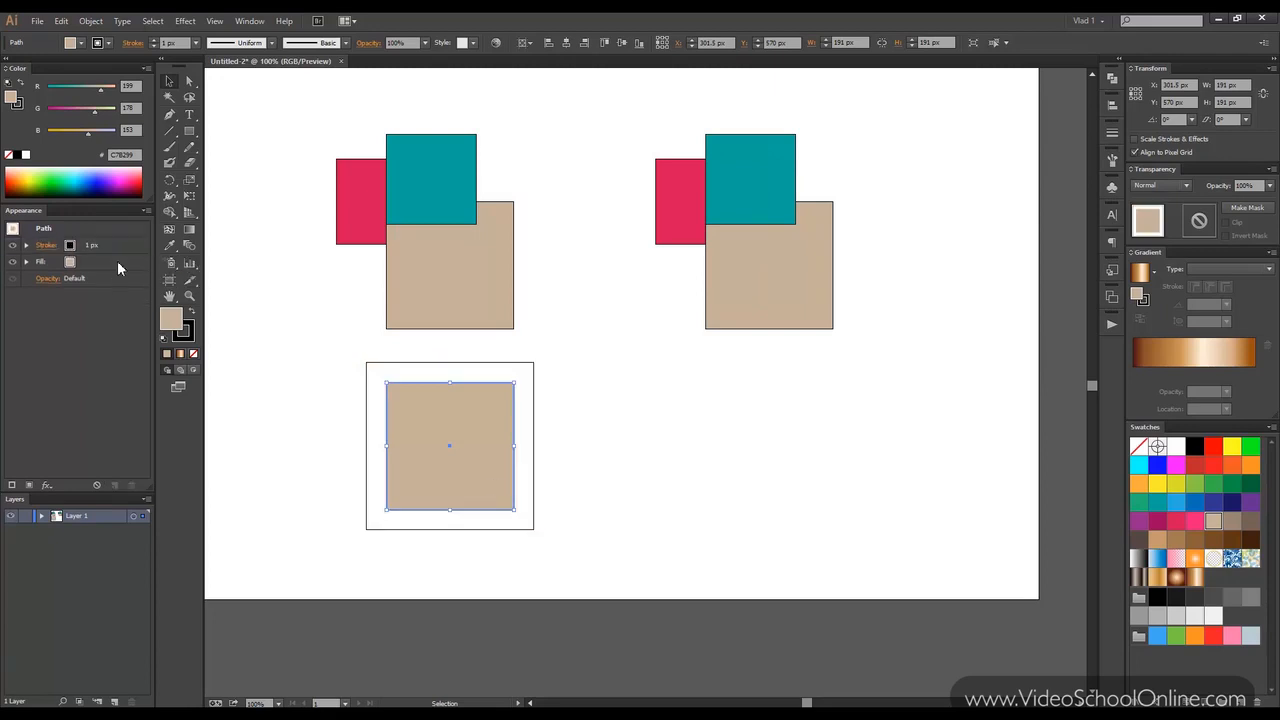
pyautogui.click(594, 422)
pyautogui.click(408, 403)
# Step: Edit the Offset Path effect on the lower tan square's stroke, setting the offset to -20 px with preview on
pyautogui.click(26, 245)
pyautogui.click(65, 261)
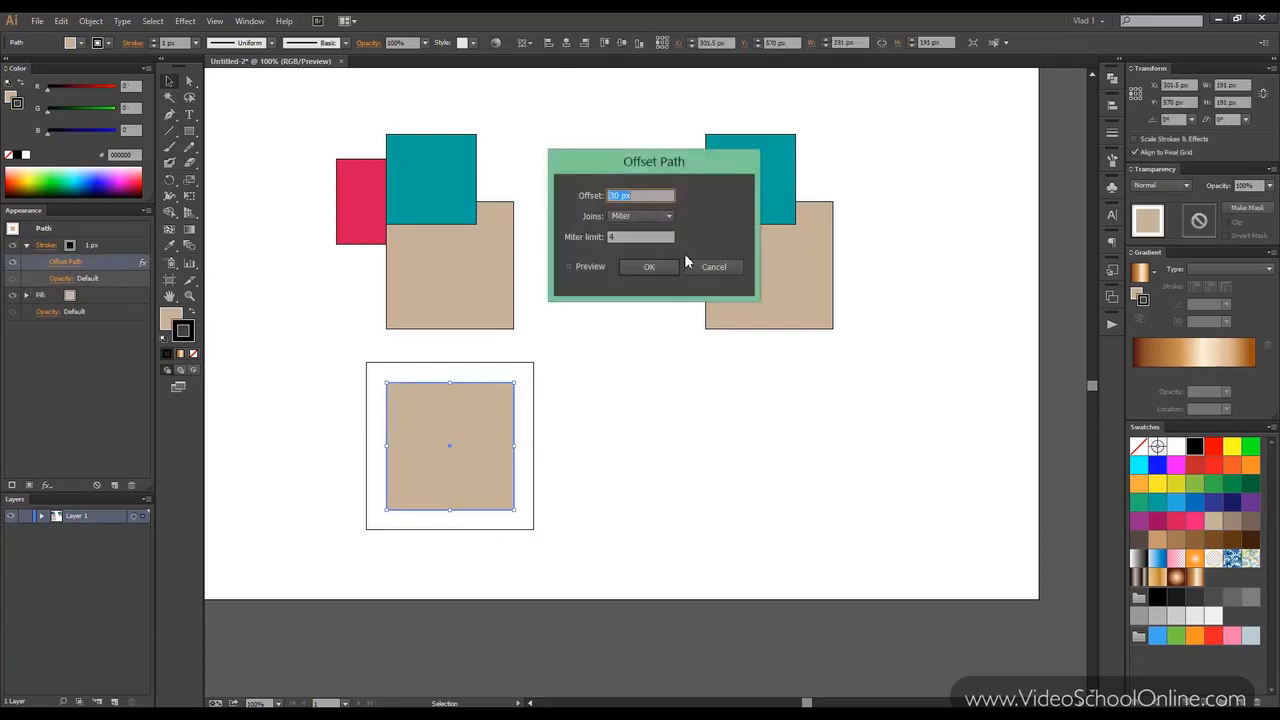
pyautogui.click(592, 265)
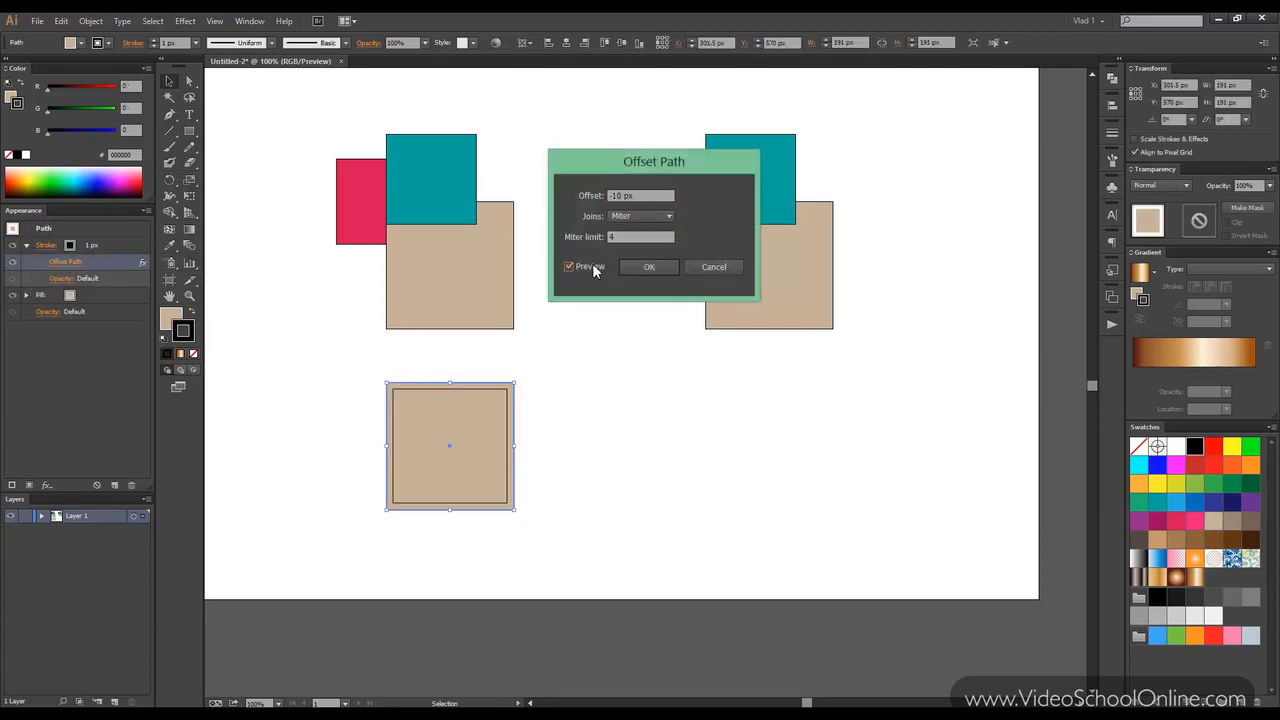
pyautogui.scroll(-1, 624, 194)
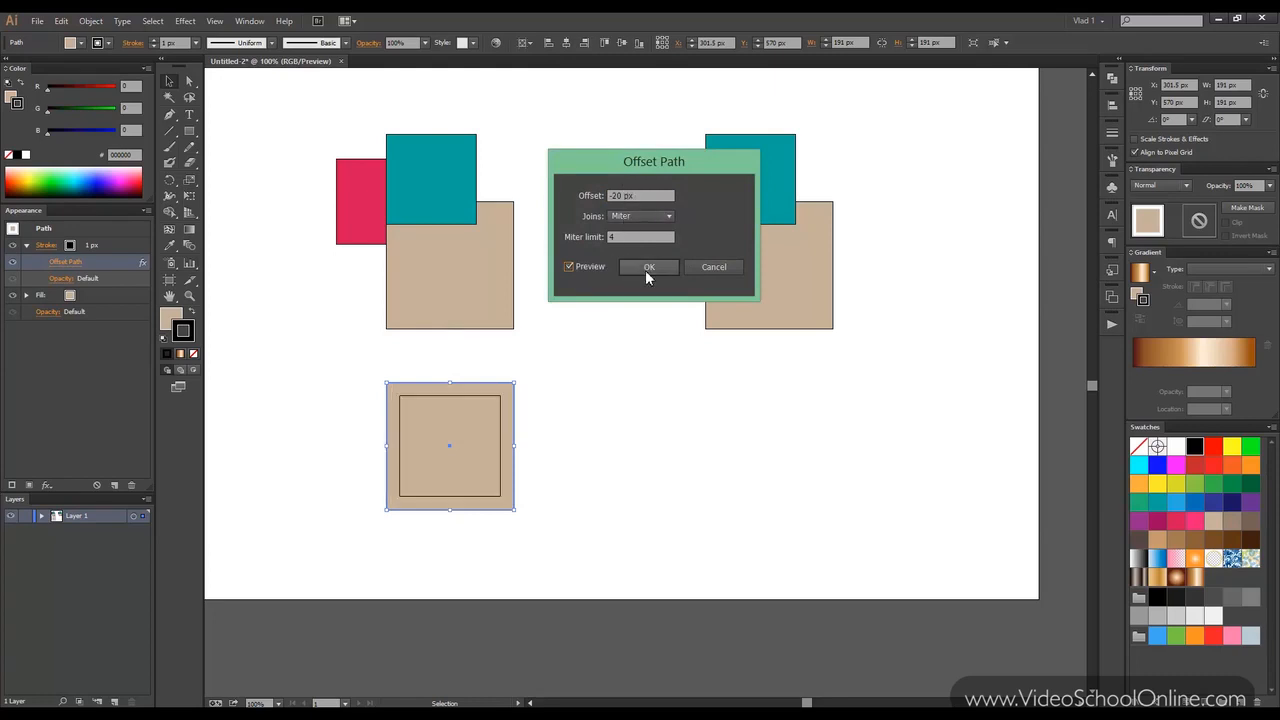
pyautogui.click(648, 267)
# Step: Examine the lower tan square's inset stroke up close and against the whole artboard
pyautogui.click(591, 371)
pyautogui.scroll(3, 491, 429)
pyautogui.moveTo(576, 358)
pyautogui.mouseDown()
pyautogui.moveTo(662, 318)
pyautogui.moveTo(643, 291)
pyautogui.moveTo(566, 374)
pyautogui.mouseUp()
pyautogui.scroll(-3, 660, 319)
pyautogui.scroll(1, 655, 312)
pyautogui.scroll(-2, 563, 371)
pyautogui.scroll(1, 557, 366)
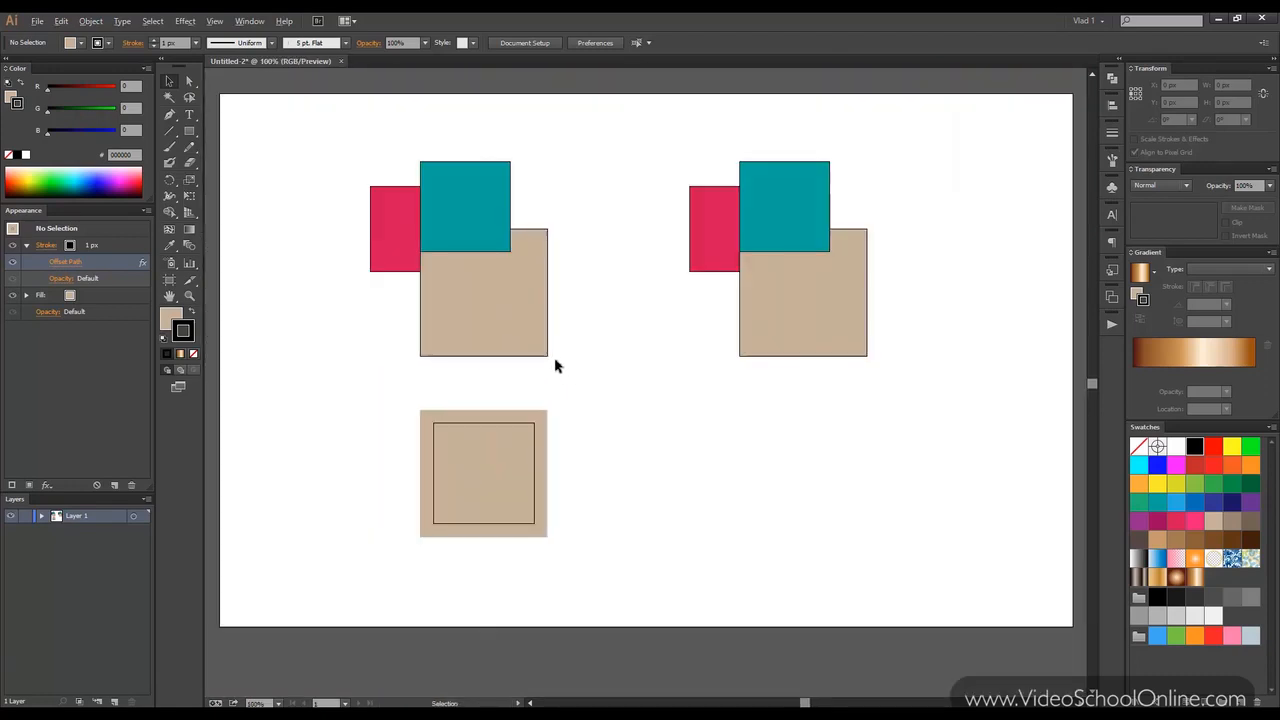
pyautogui.scroll(1, 551, 366)
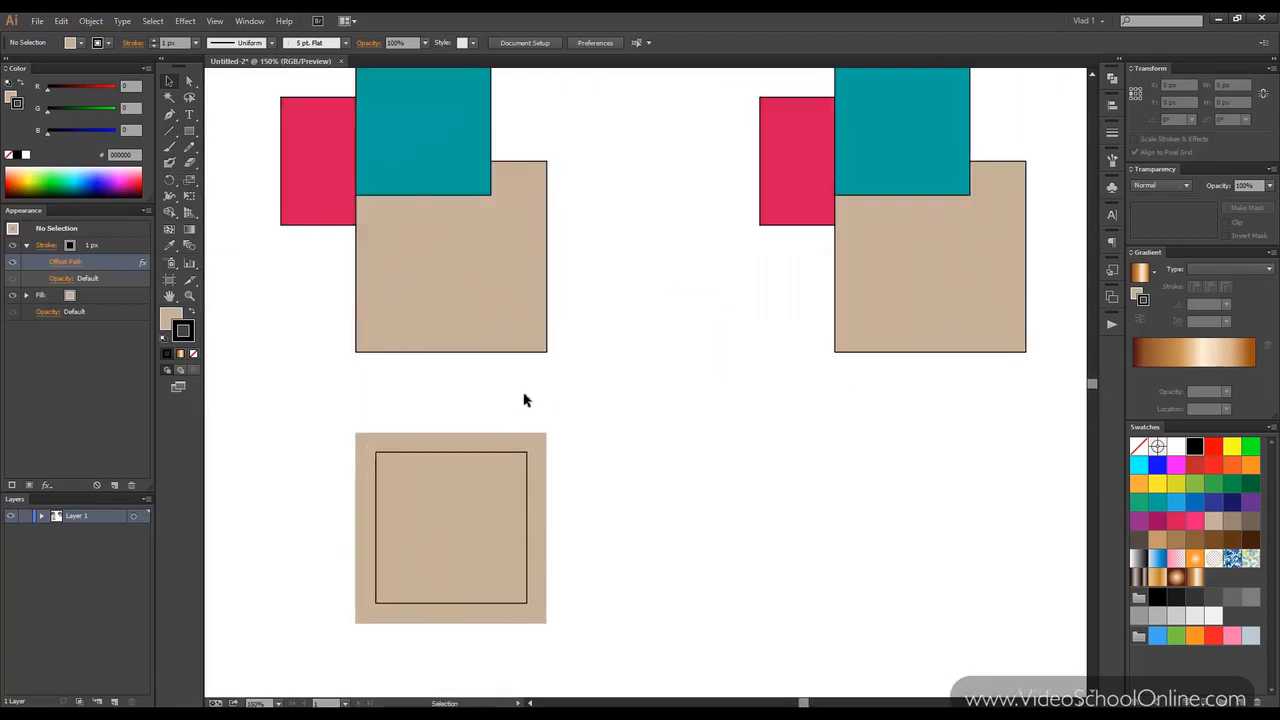
pyautogui.scroll(-1, 543, 371)
pyautogui.moveTo(574, 374)
pyautogui.mouseDown()
pyautogui.moveTo(590, 353)
pyautogui.moveTo(582, 362)
pyautogui.mouseUp()
# Step: Replace the Offset Path effect on the lower tan square's stroke with an Outline Stroke effect
pyautogui.click(486, 441)
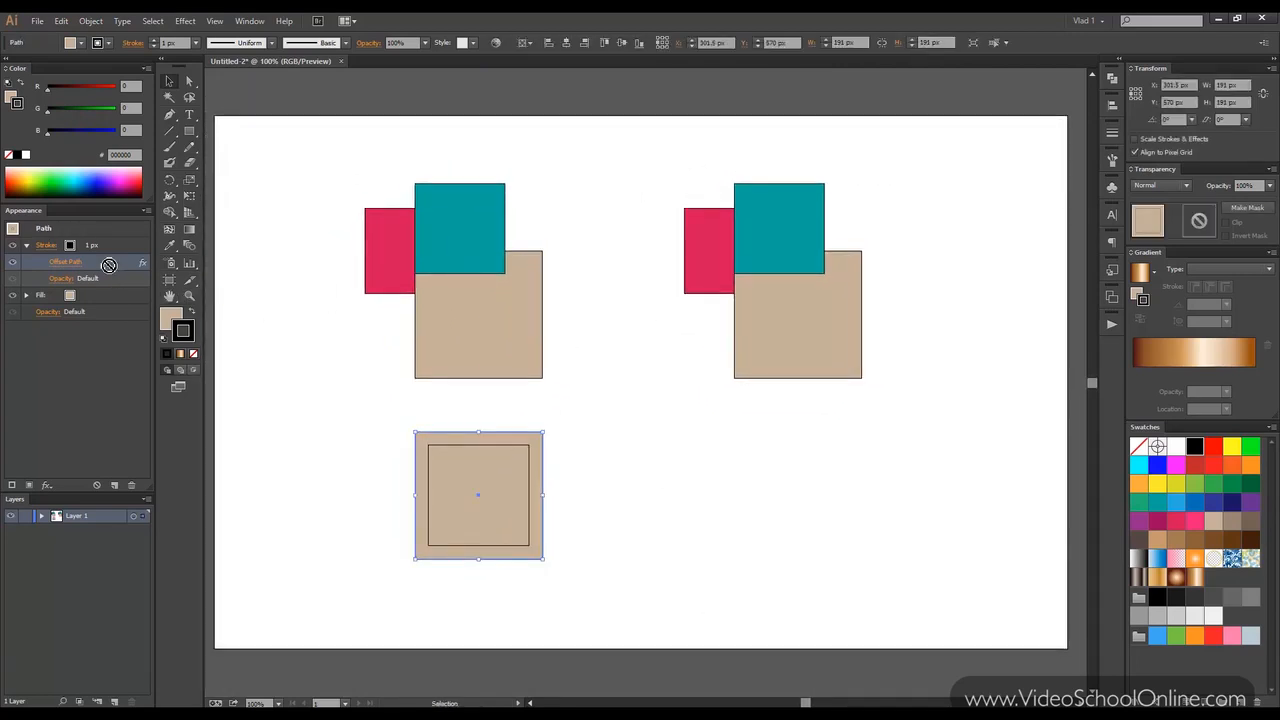
pyautogui.click(131, 485)
pyautogui.click(185, 21)
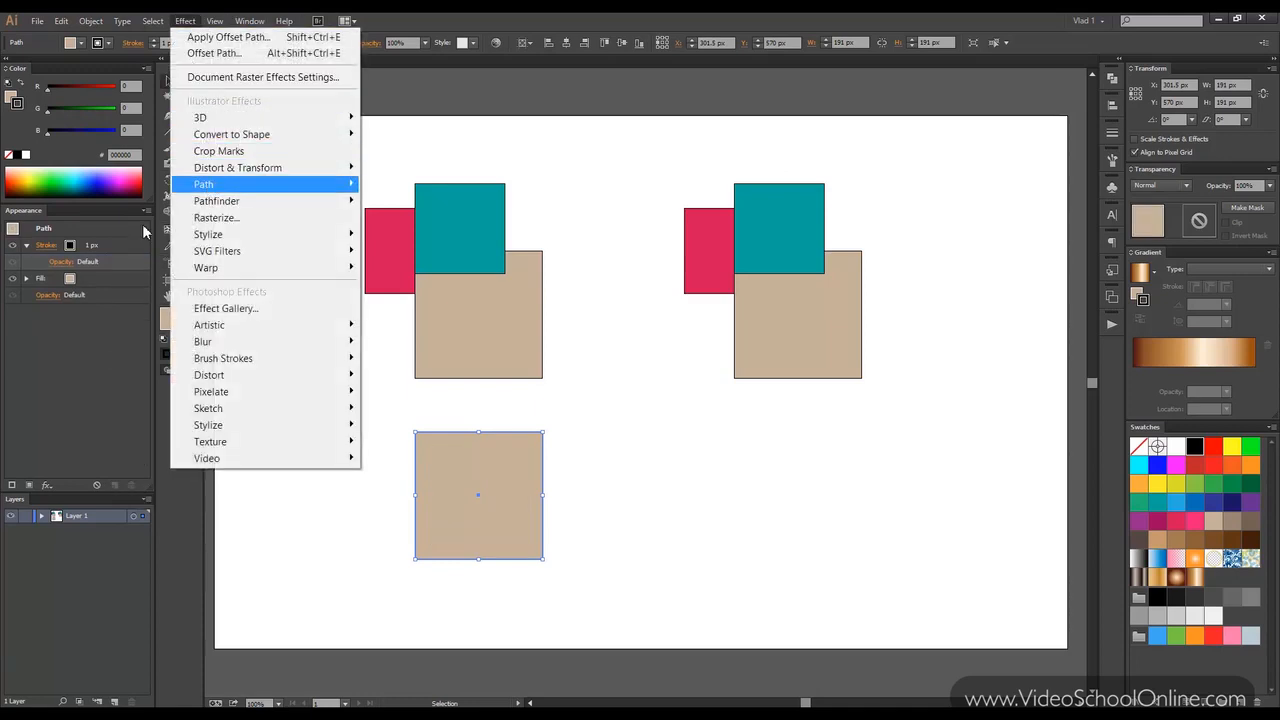
pyautogui.moveTo(300, 184)
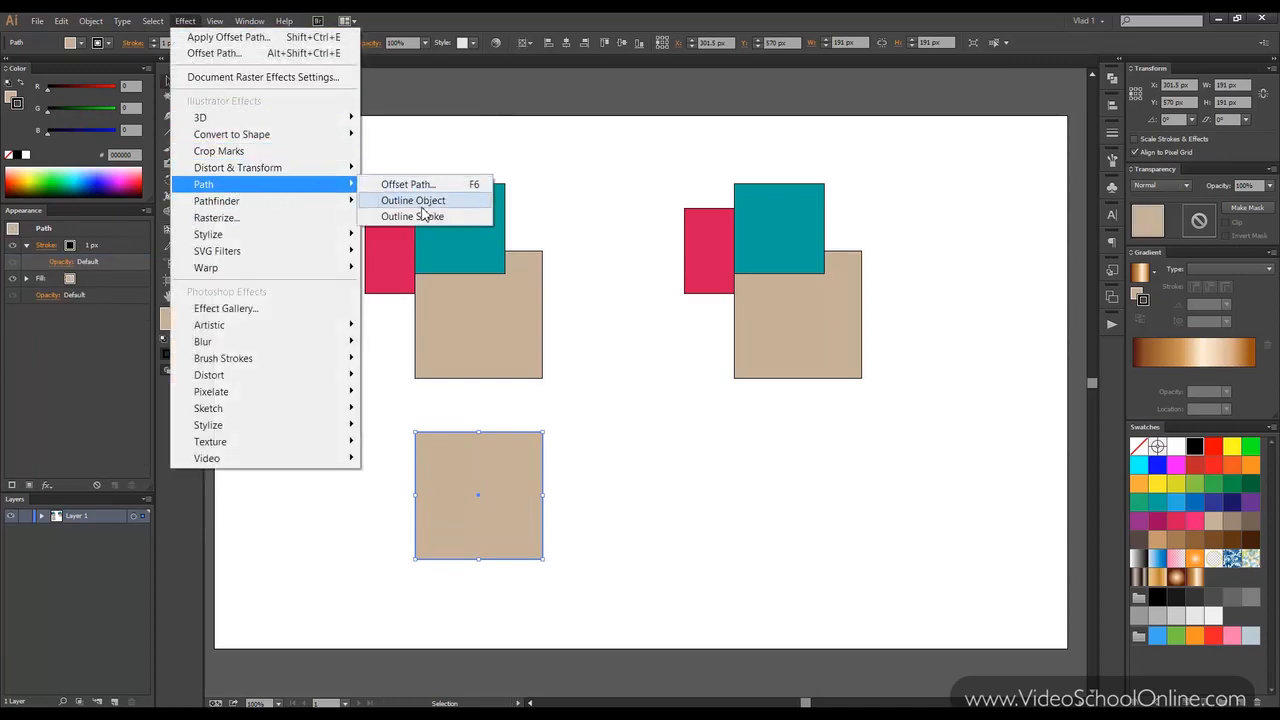
pyautogui.click(410, 216)
pyautogui.moveTo(120, 275); pyautogui.dragTo(117, 246)
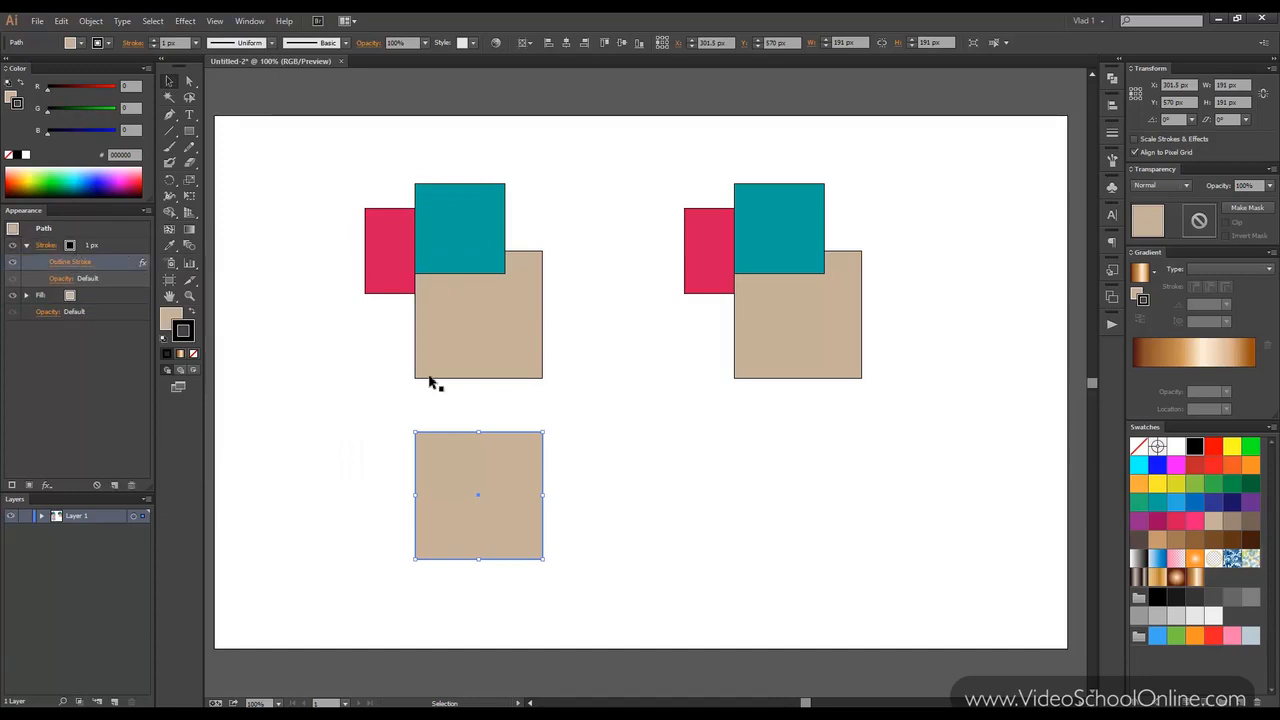
pyautogui.click(456, 406)
pyautogui.scroll(1, 555, 458)
pyautogui.click(511, 456)
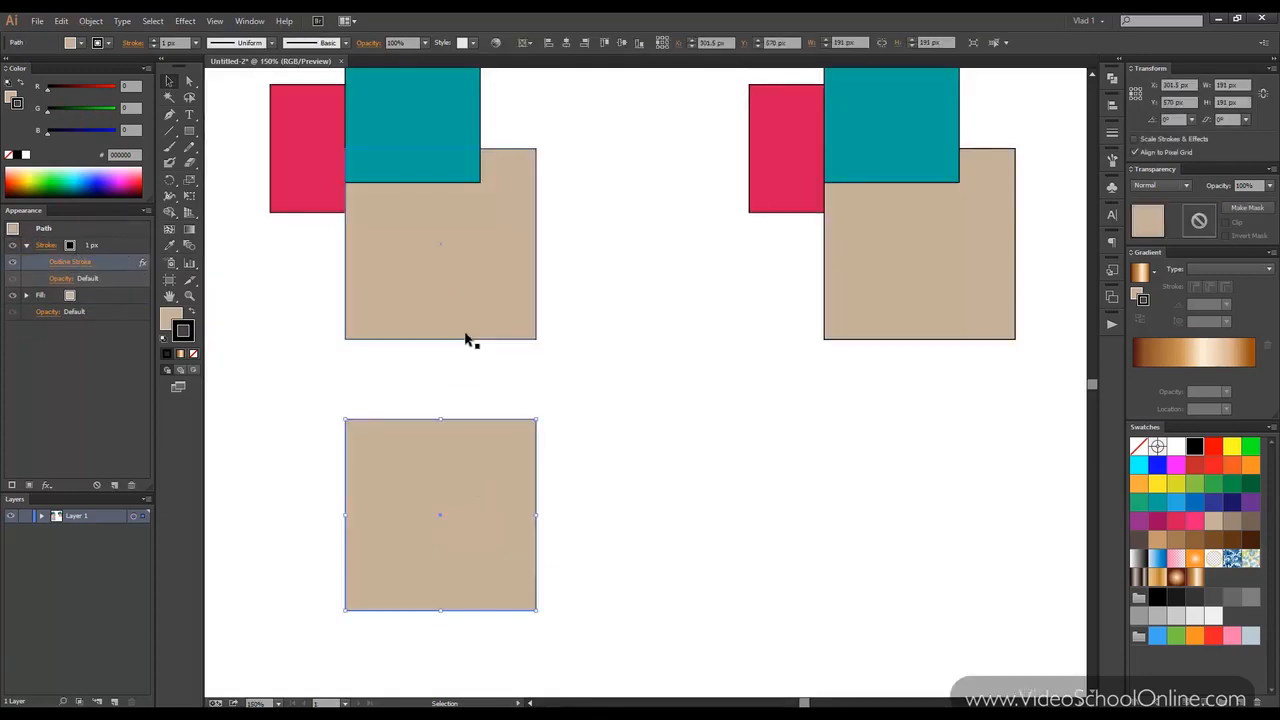
# Step: Remove the Outline Stroke effect from the lower tan square's stroke
pyautogui.click(131, 485)
pyautogui.click(280, 378)
pyautogui.click(392, 475)
pyautogui.click(185, 20)
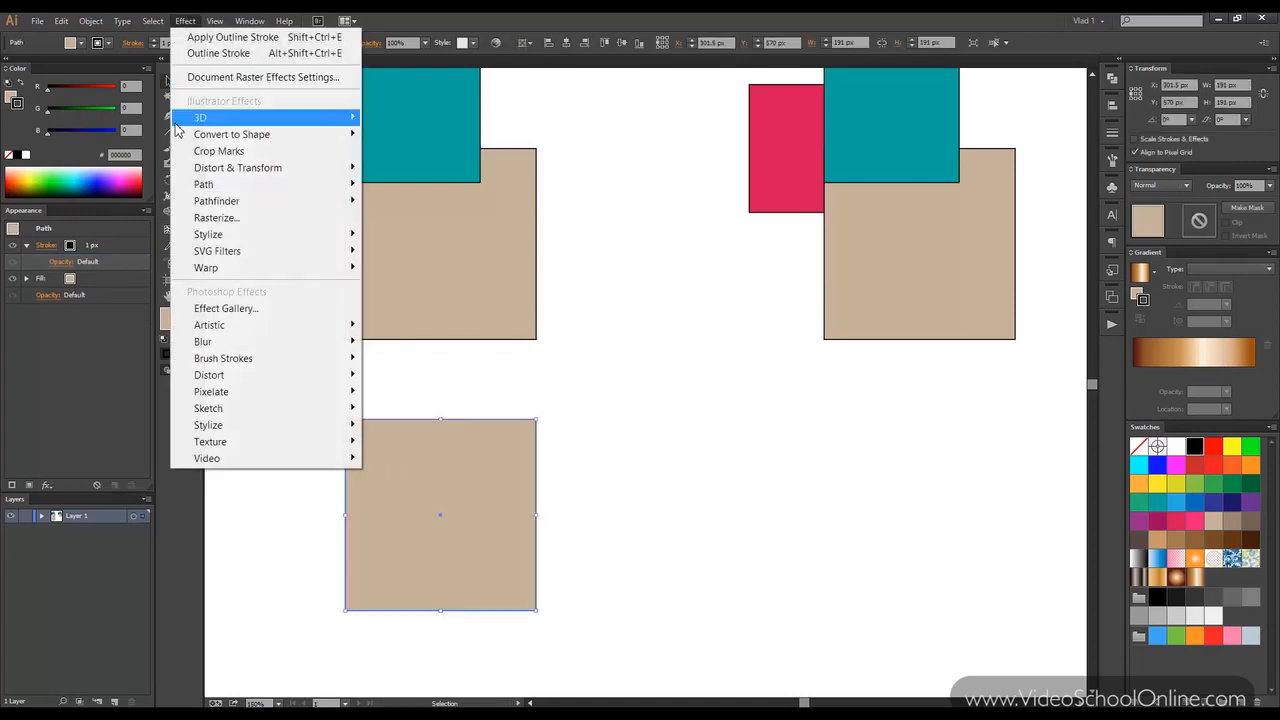
pyautogui.moveTo(277, 196)
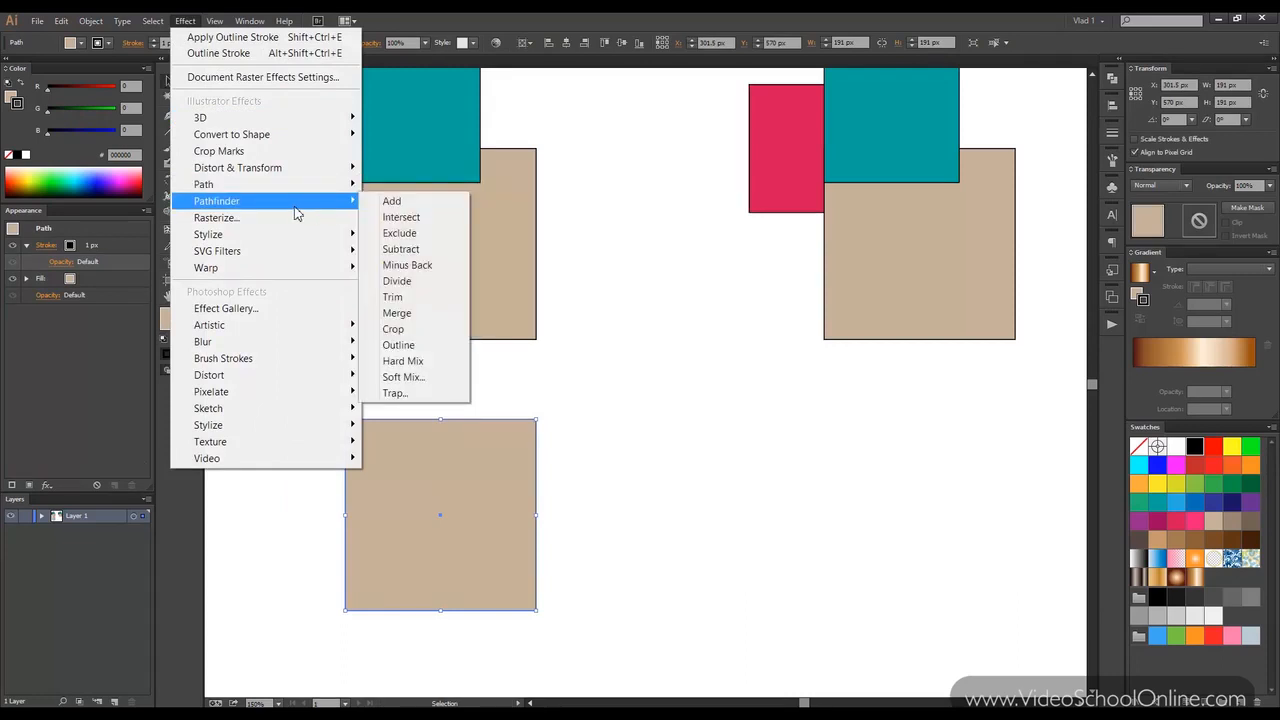
pyautogui.click(616, 260)
pyautogui.scroll(-1, 606, 254)
pyautogui.moveTo(606, 210); pyautogui.dragTo(520, 277)
# Step: Group the original three overlapping rectangles together again
pyautogui.click(380, 208)
pyautogui.click(301, 155)
pyautogui.click(641, 223)
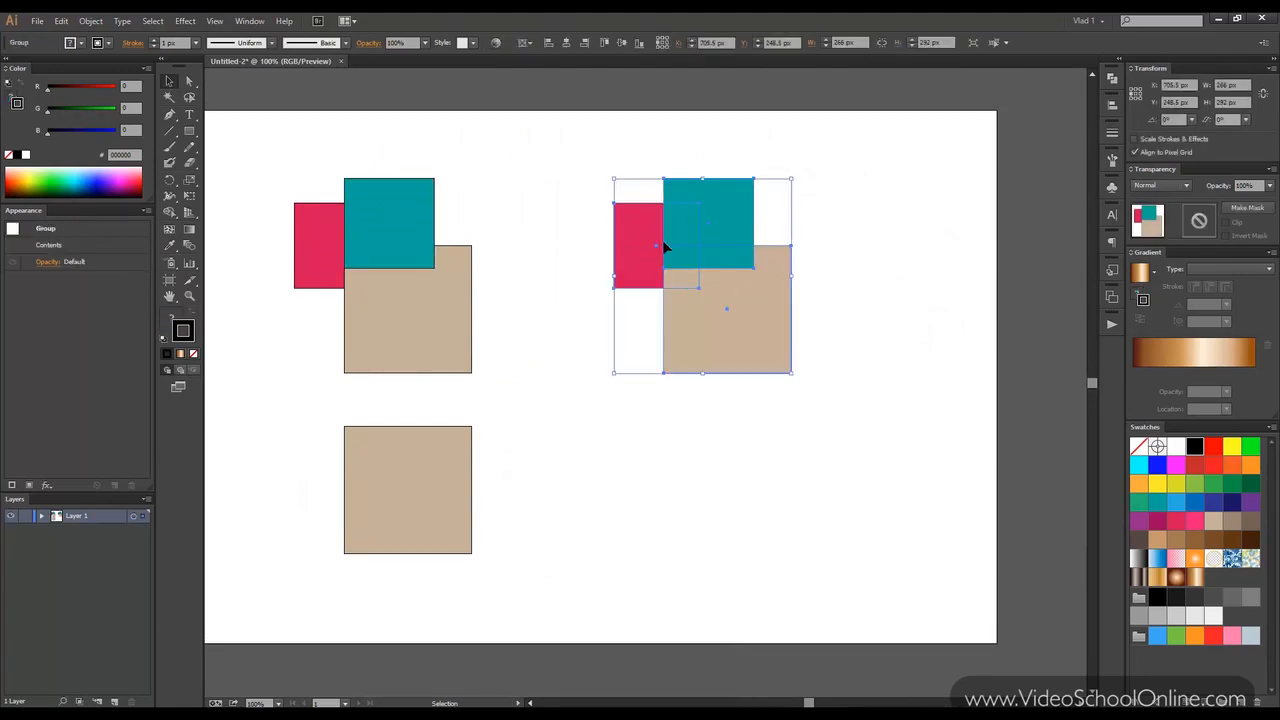
pyautogui.click(309, 146)
pyautogui.moveTo(268, 136); pyautogui.dragTo(529, 406)
pyautogui.rightClick(352, 237)
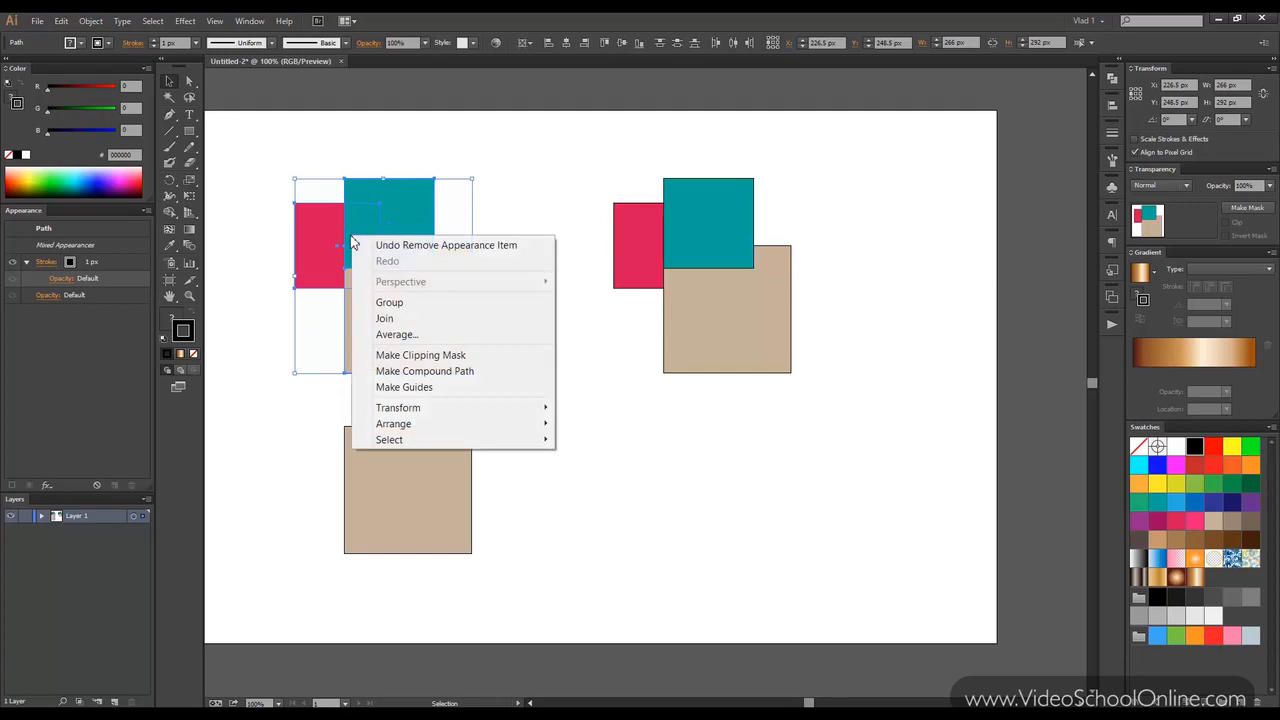
pyautogui.click(390, 303)
# Step: Delete the separate lower tan square and select the original group of rectangles
pyautogui.click(443, 437)
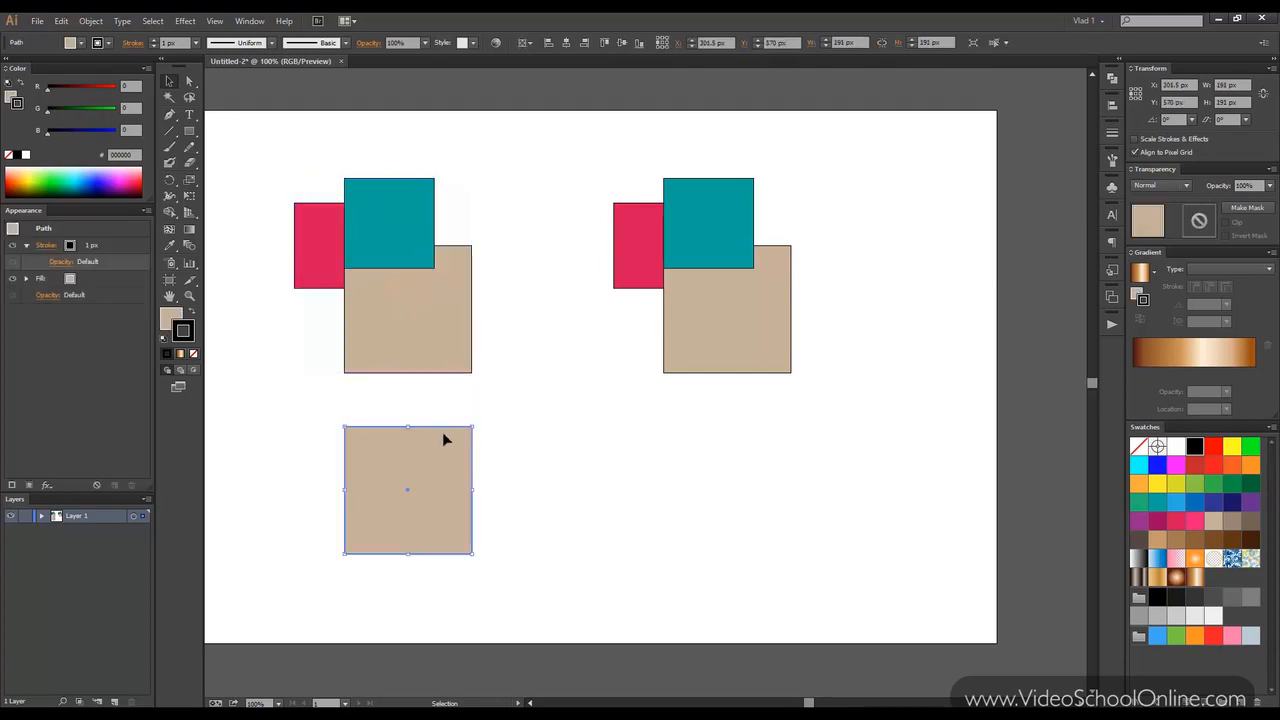
pyautogui.press('Delete')
pyautogui.click(409, 294)
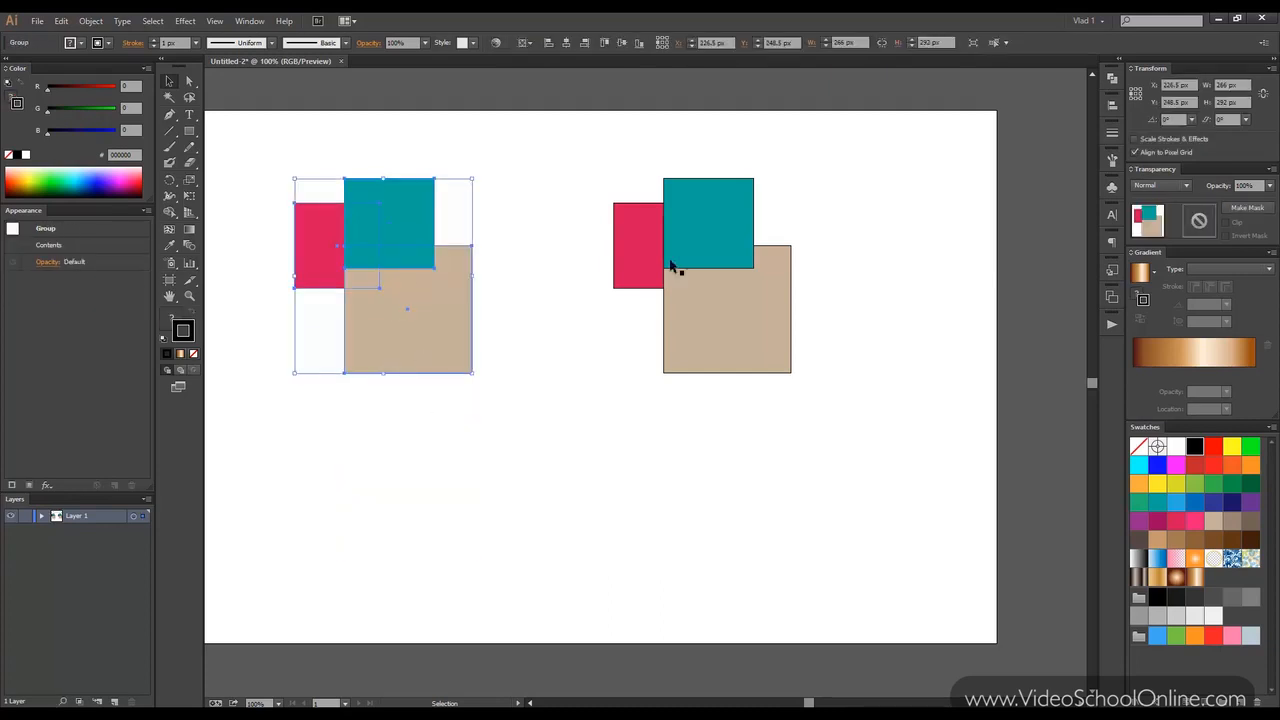
pyautogui.click(1112, 78)
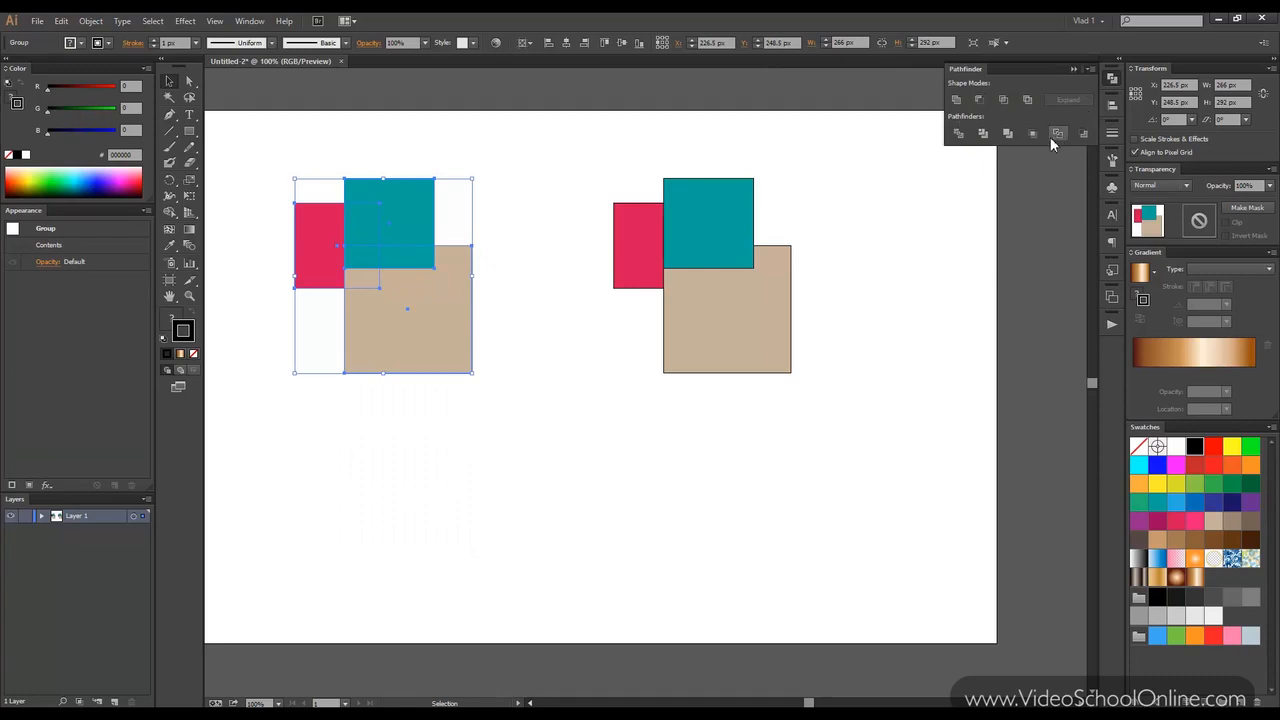
pyautogui.click(1071, 70)
pyautogui.click(310, 153)
pyautogui.scroll(1, 266, 153)
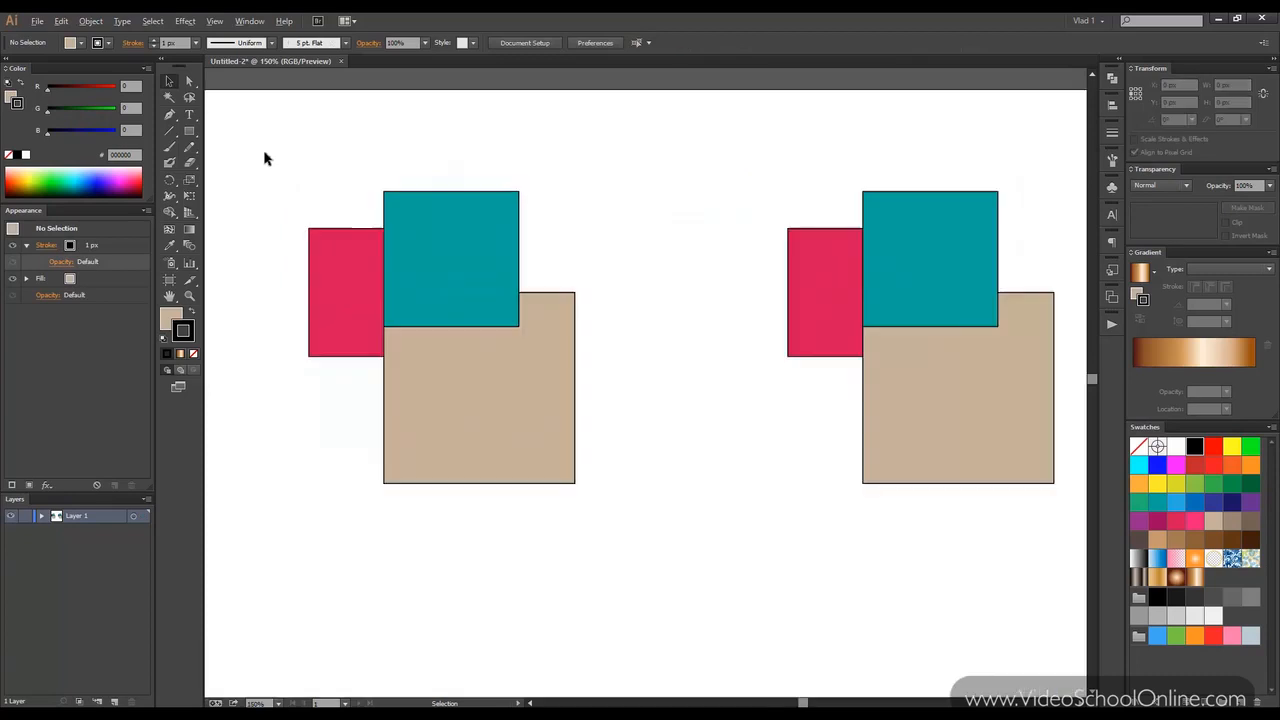
pyautogui.moveTo(277, 154); pyautogui.dragTo(325, 203)
pyautogui.scroll(-1, 295, 158)
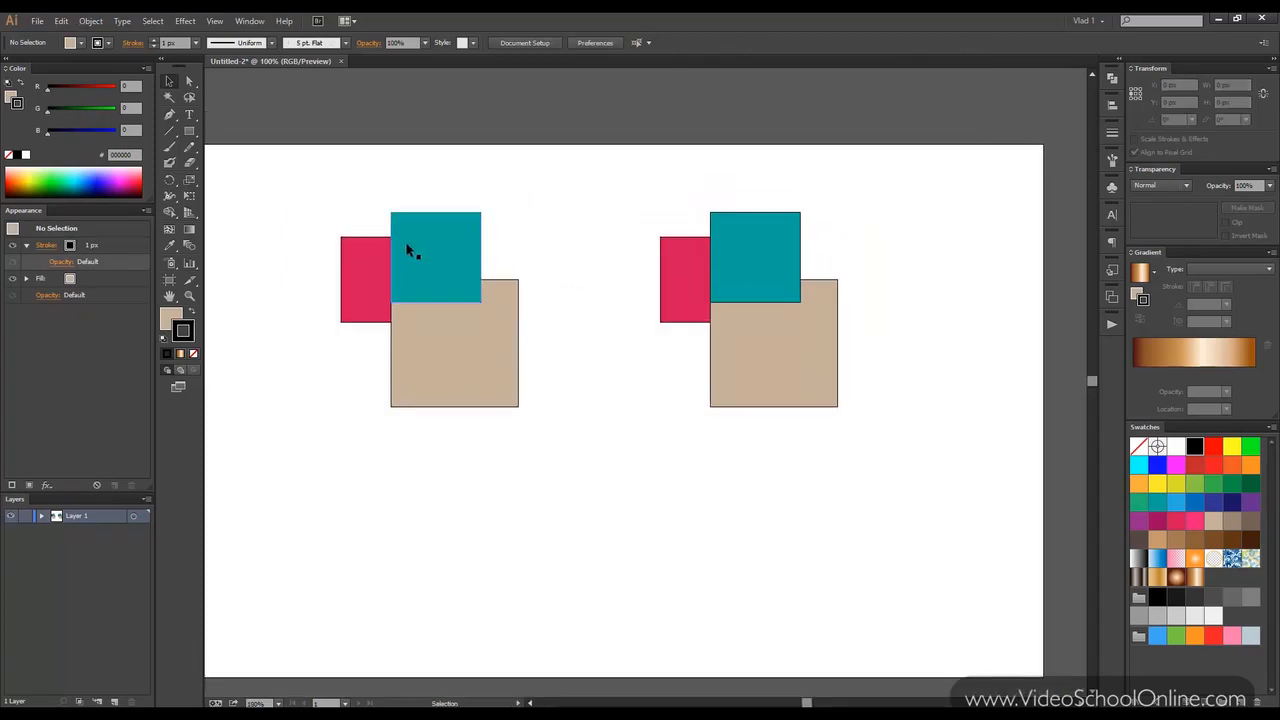
# Step: Apply the Intersect pathfinder effect to the original group of three rectangles
pyautogui.click(405, 244)
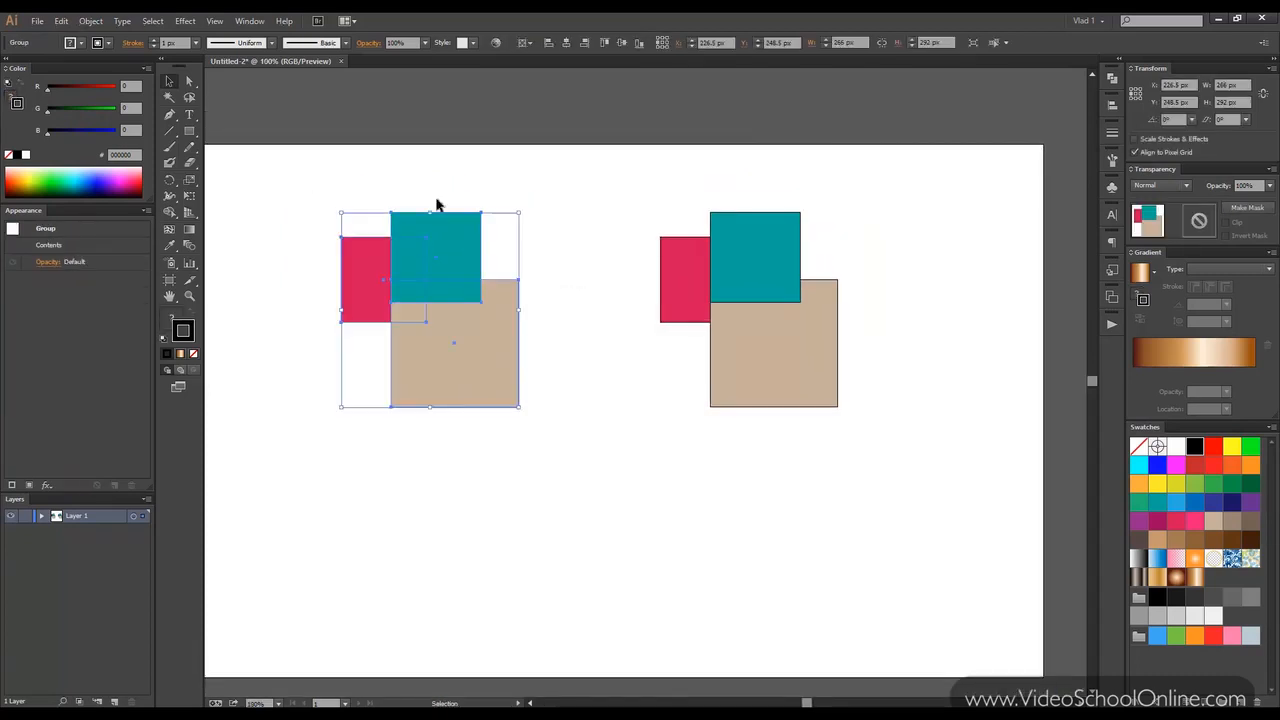
pyautogui.click(185, 20)
pyautogui.moveTo(263, 189)
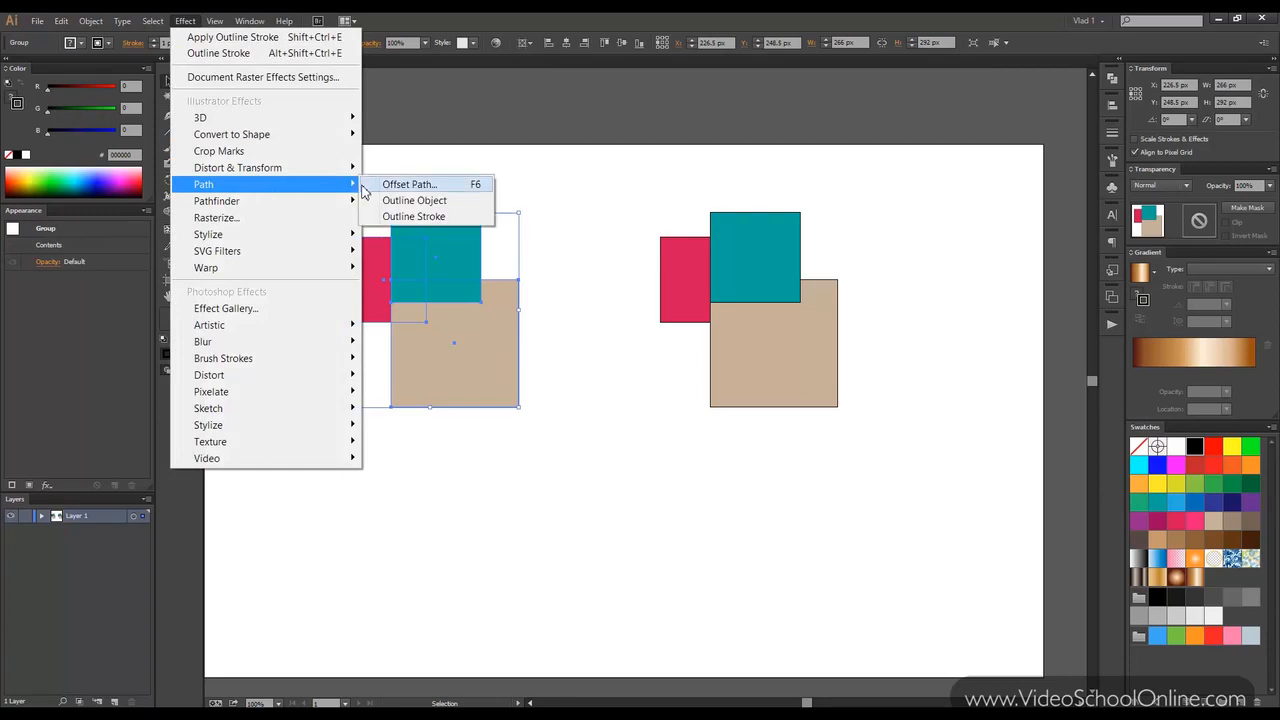
pyautogui.moveTo(338, 204)
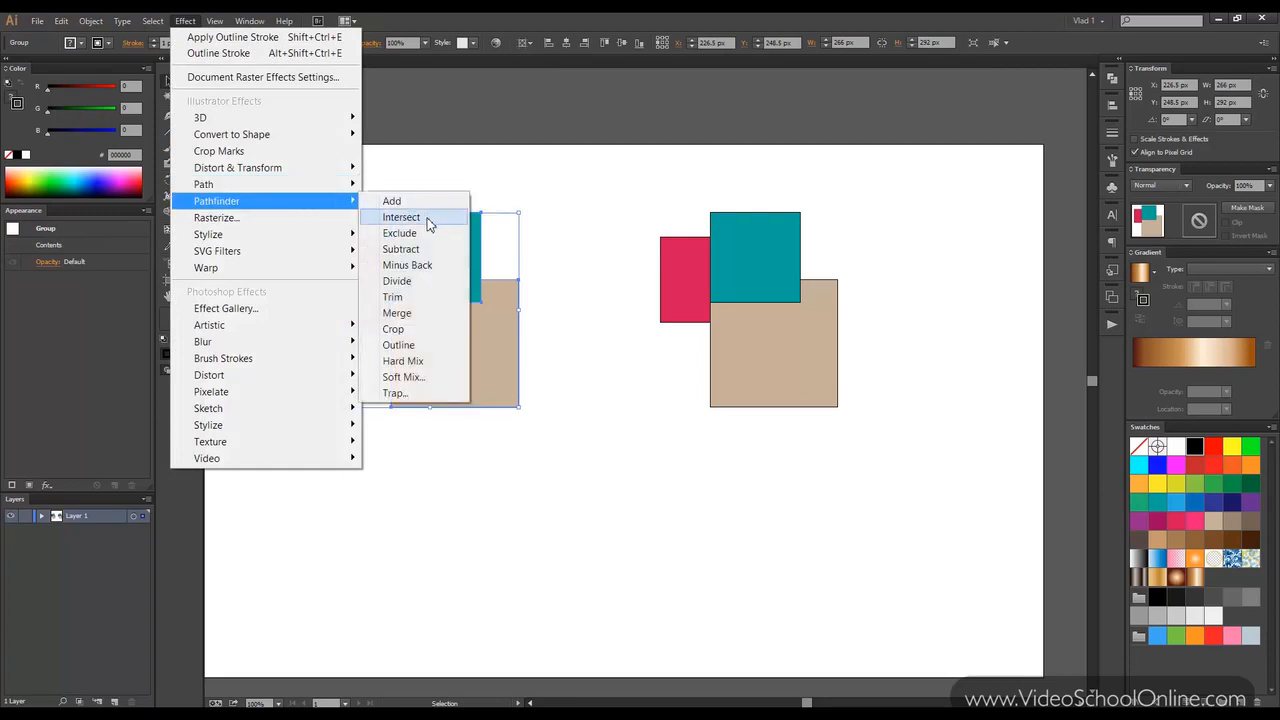
pyautogui.click(401, 217)
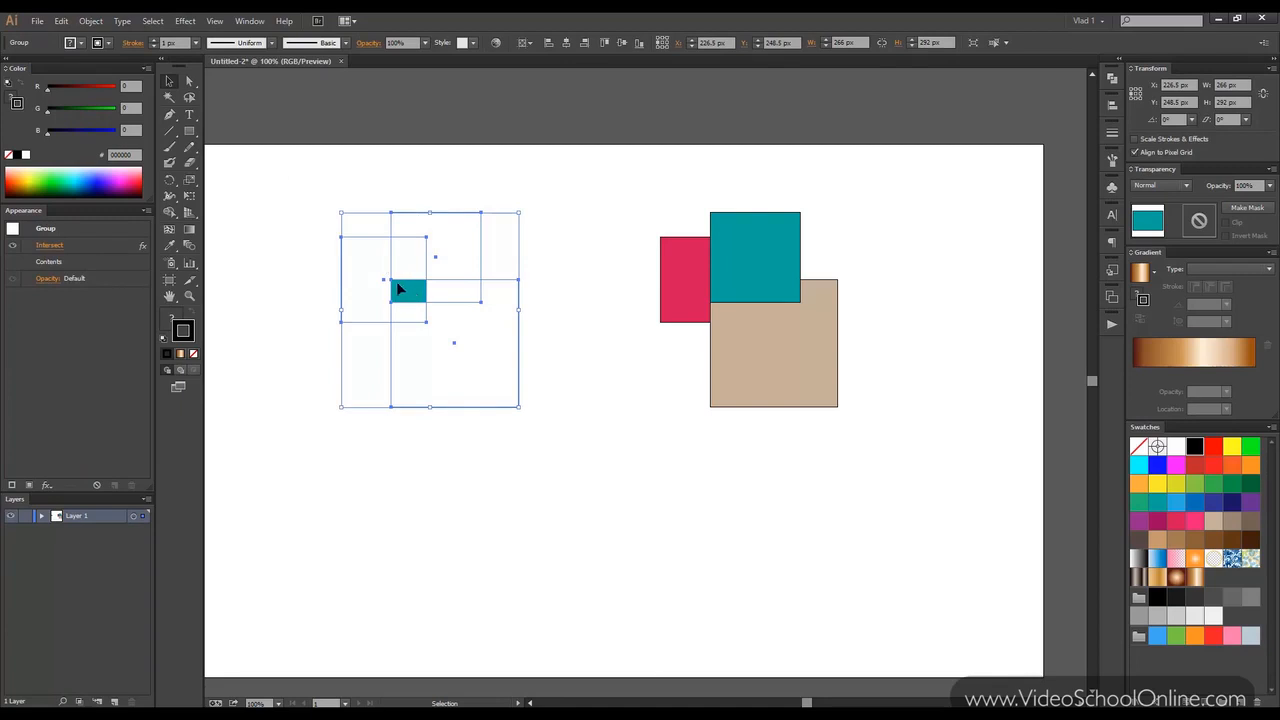
# Step: Toggle the Intersect effect's visibility off and on, and remove the effect from the group
pyautogui.click(11, 246)
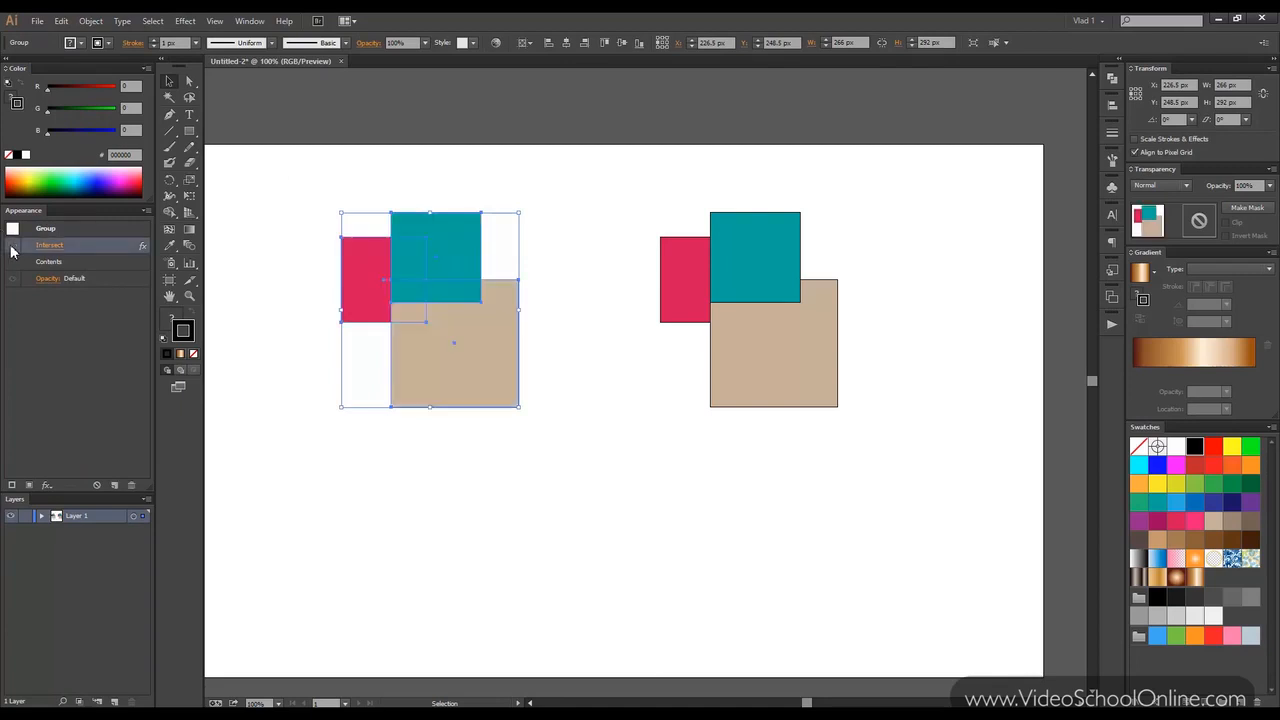
pyautogui.click(11, 248)
pyautogui.click(11, 247)
pyautogui.click(11, 247)
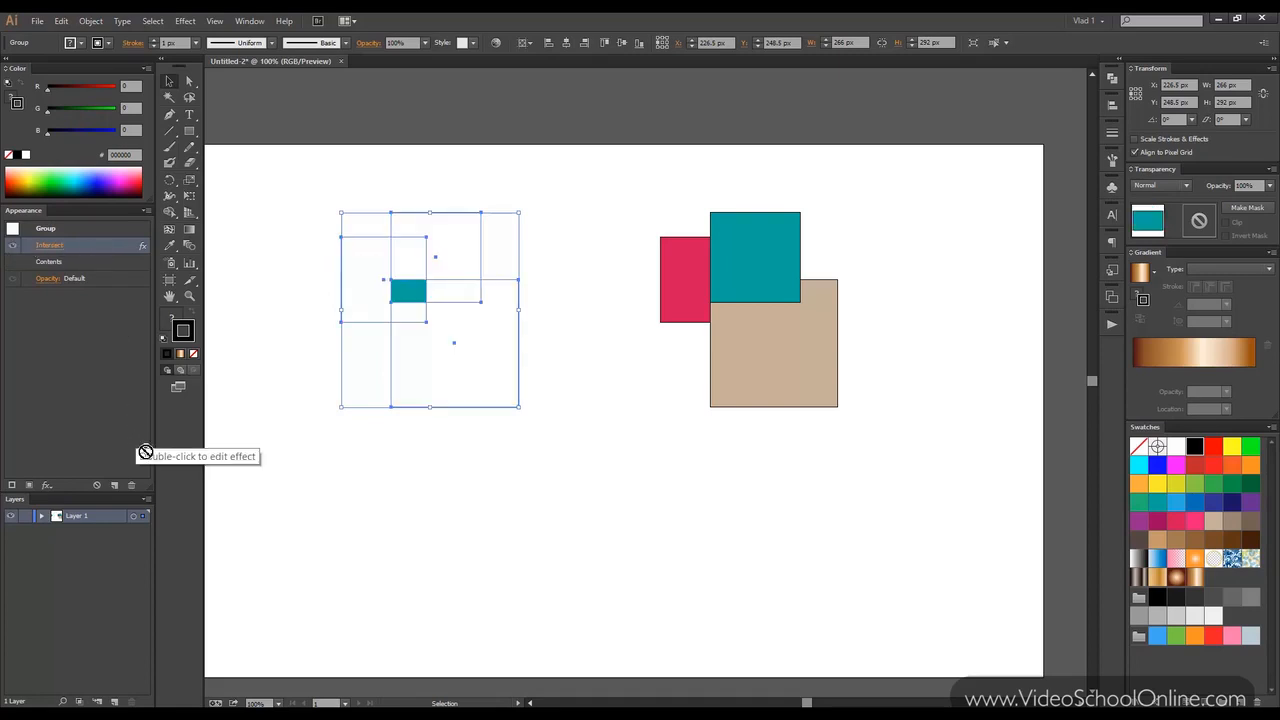
pyautogui.click(131, 485)
# Step: Apply the Add pathfinder effect to the original group of three rectangles
pyautogui.click(1112, 77)
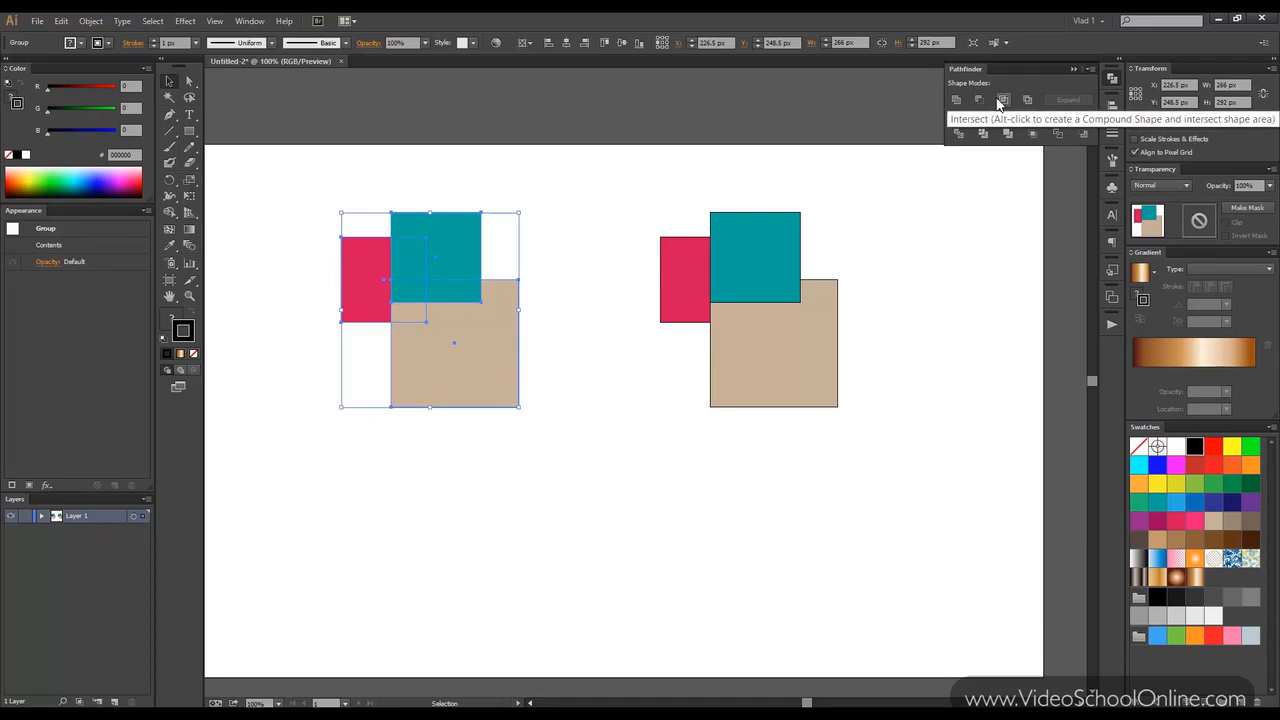
pyautogui.click(1074, 68)
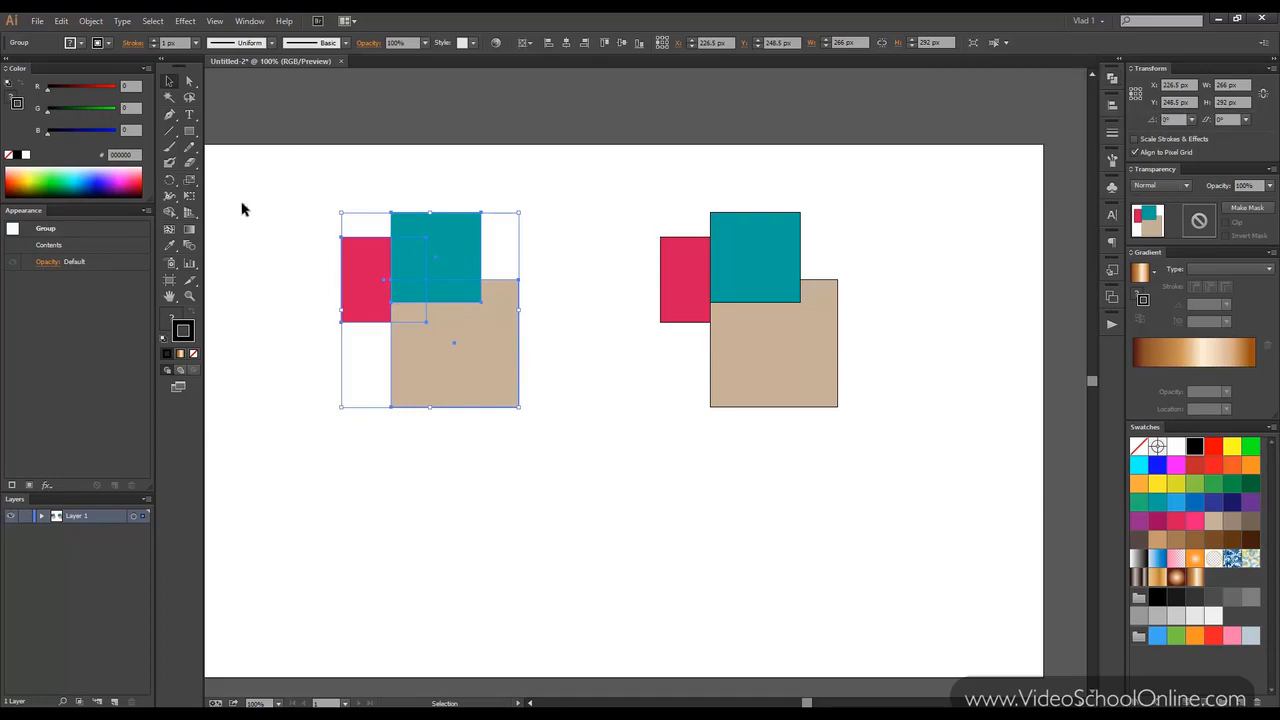
pyautogui.click(185, 21)
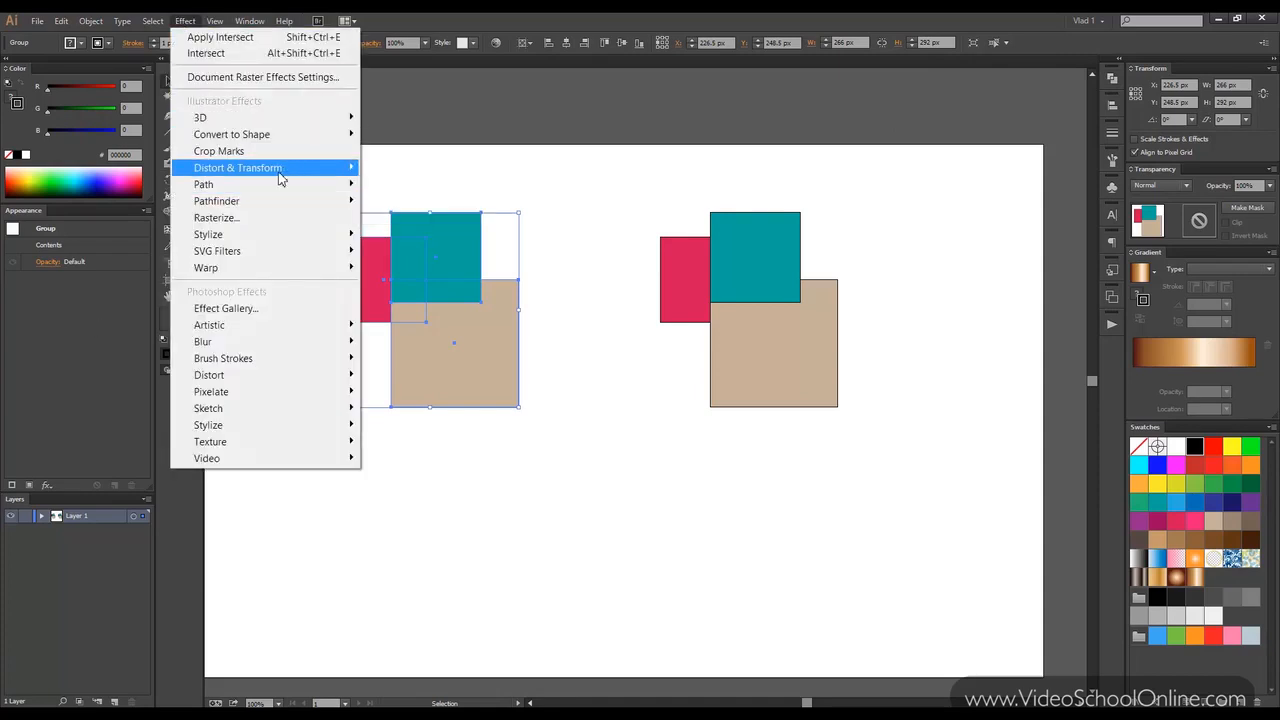
pyautogui.moveTo(280, 188)
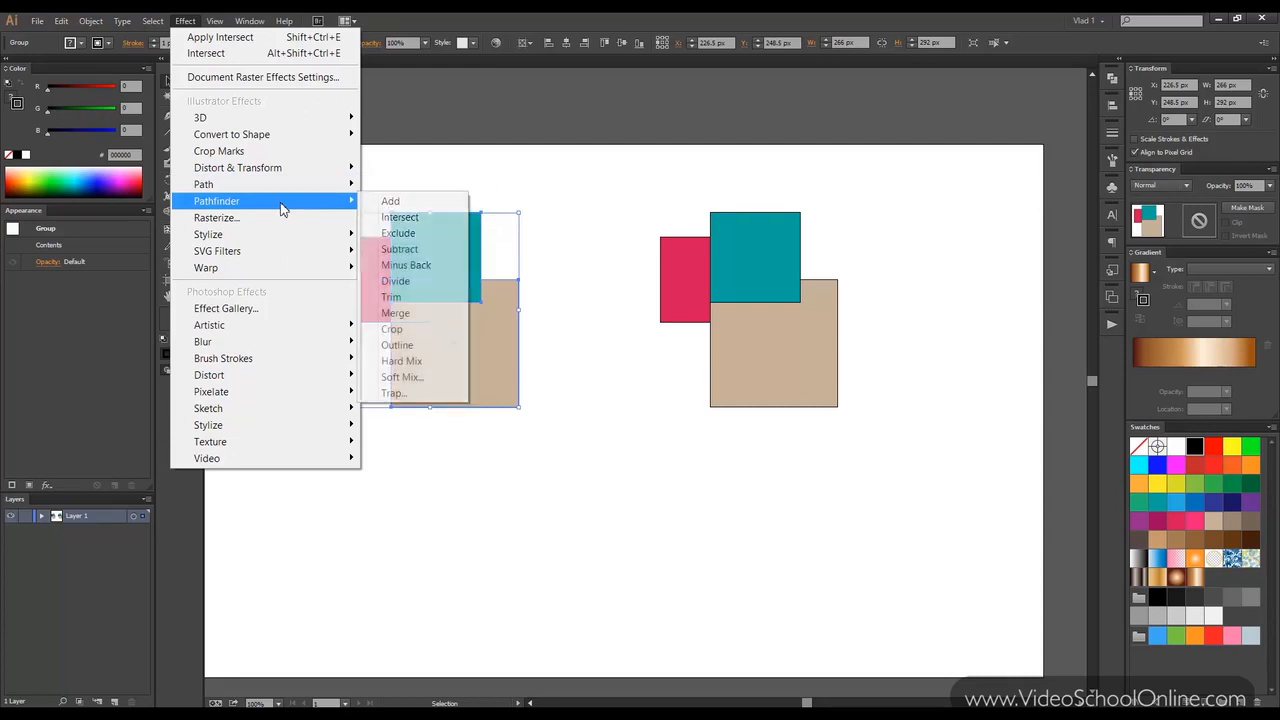
pyautogui.click(432, 210)
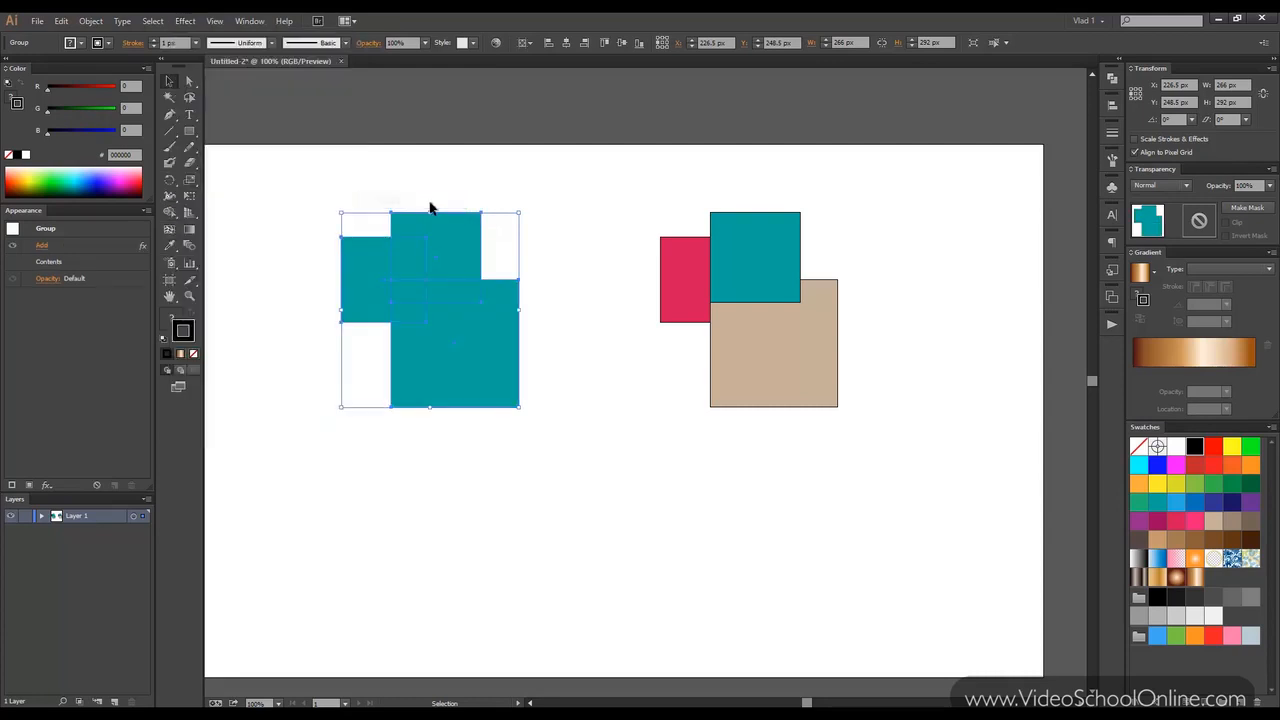
# Step: Compare the group with and without its Add effect by toggling the effect's visibility, and deselect the group
pyautogui.click(447, 183)
pyautogui.click(438, 245)
pyautogui.click(342, 168)
pyautogui.click(364, 278)
pyautogui.click(13, 246)
pyautogui.click(13, 246)
pyautogui.click(500, 157)
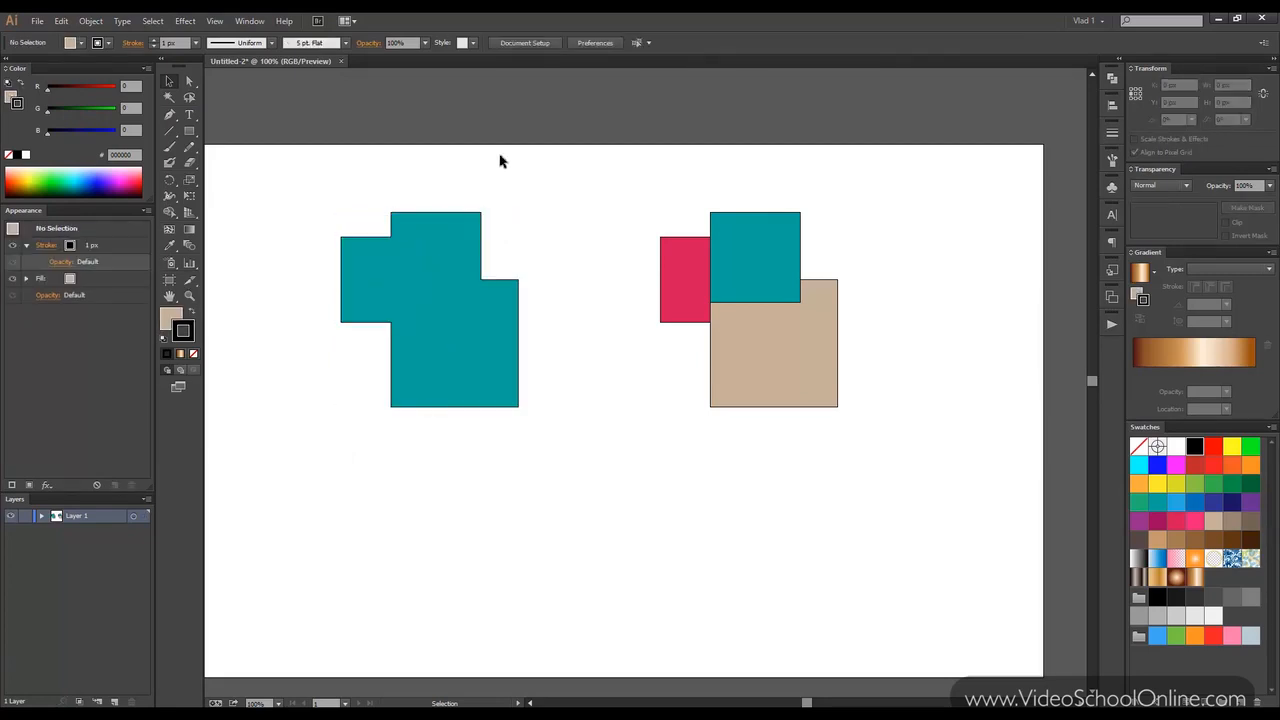
# Step: List the groups inside Layer 1 and toggle the original group's Add effect off and on again
pyautogui.click(402, 232)
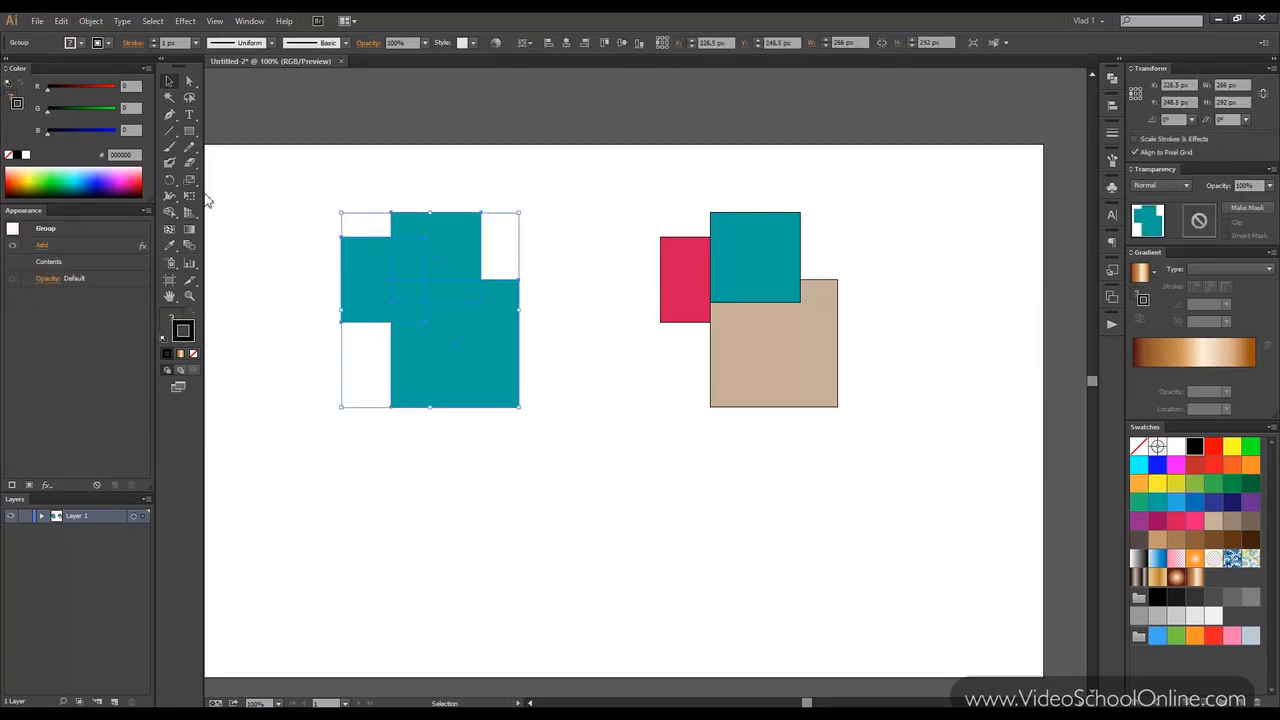
pyautogui.click(41, 516)
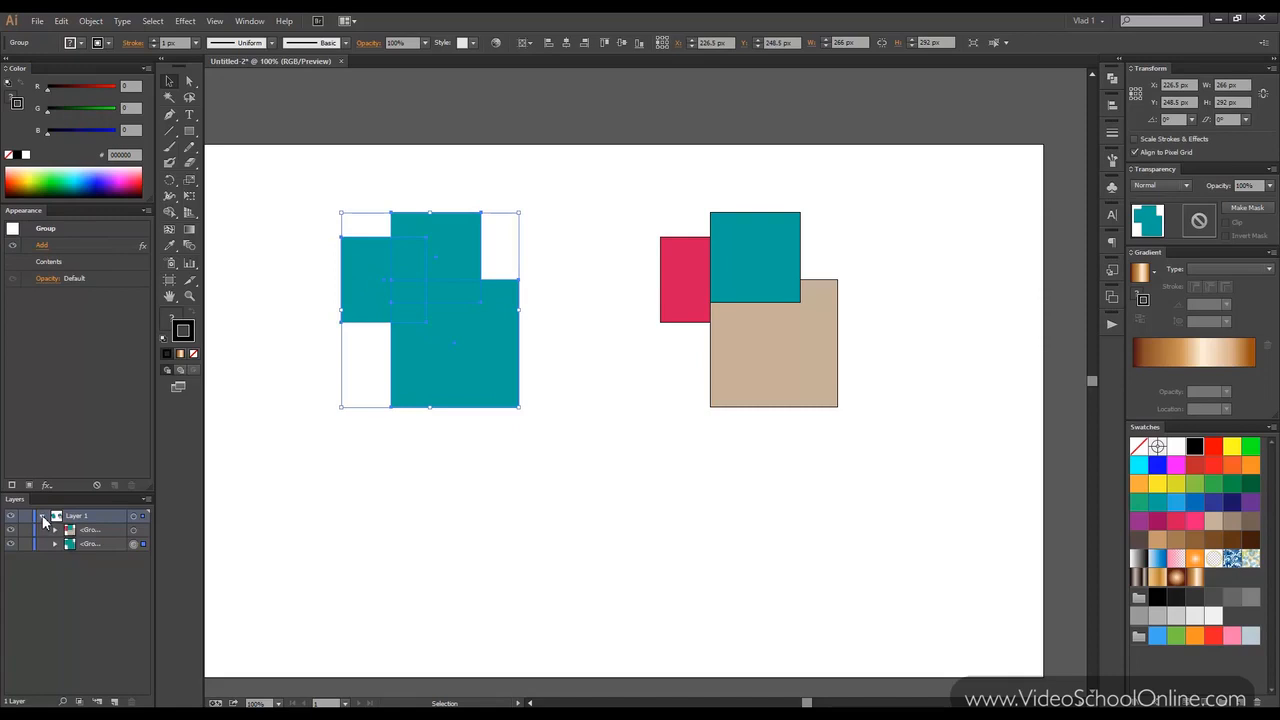
pyautogui.click(13, 246)
pyautogui.click(13, 246)
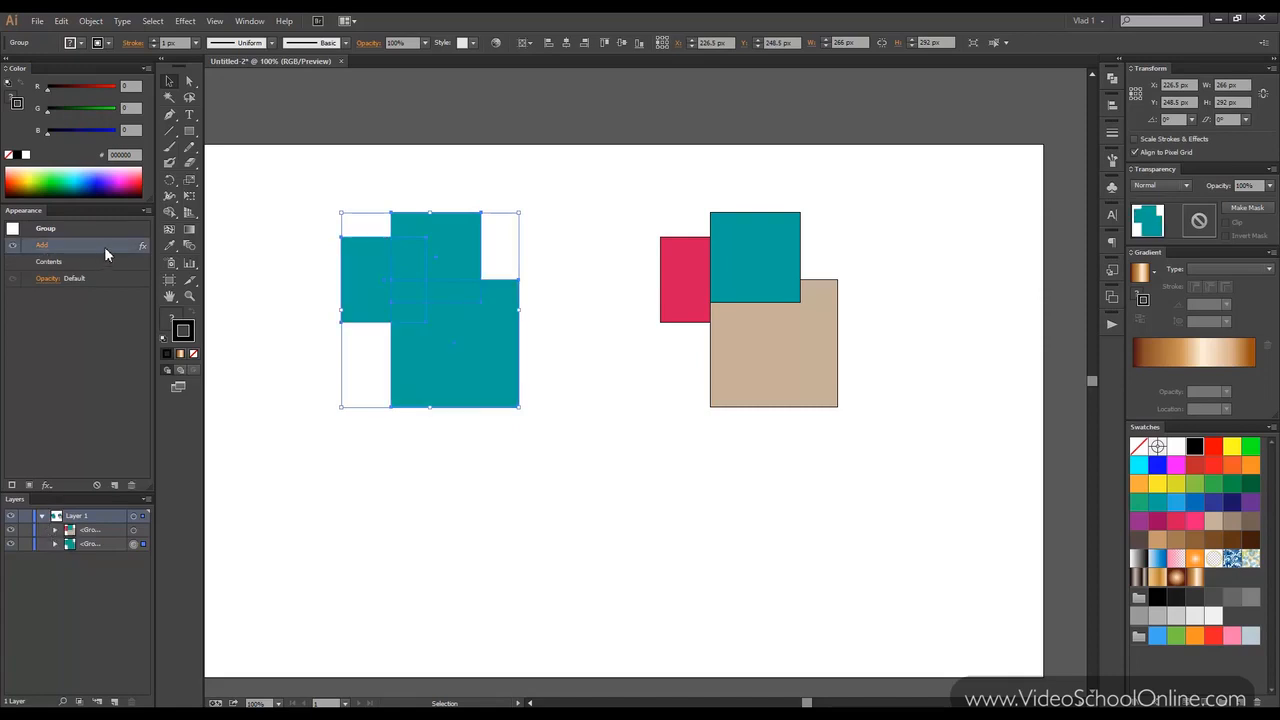
pyautogui.click(395, 162)
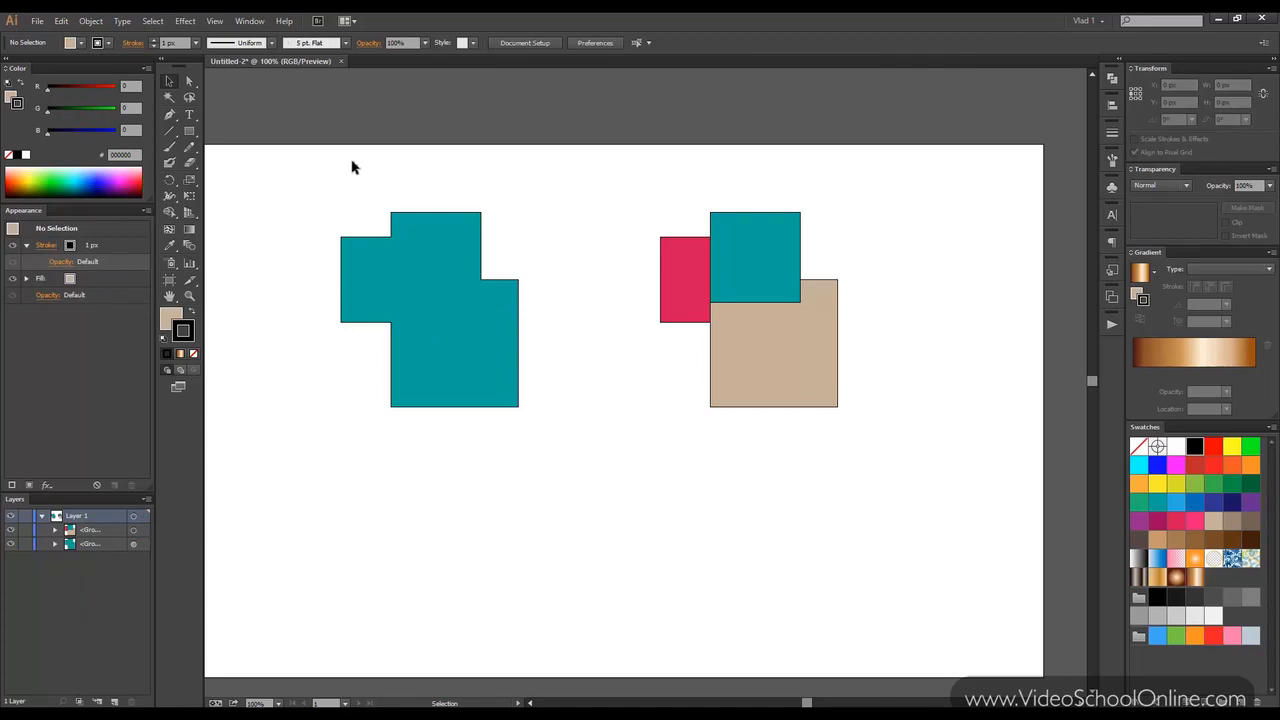
# Step: Start a Rasterize effect on the merged teal group with the resolution set to Use Document Raster Effects Resolution
pyautogui.moveTo(367, 160); pyautogui.dragTo(400, 169)
pyautogui.click(184, 21)
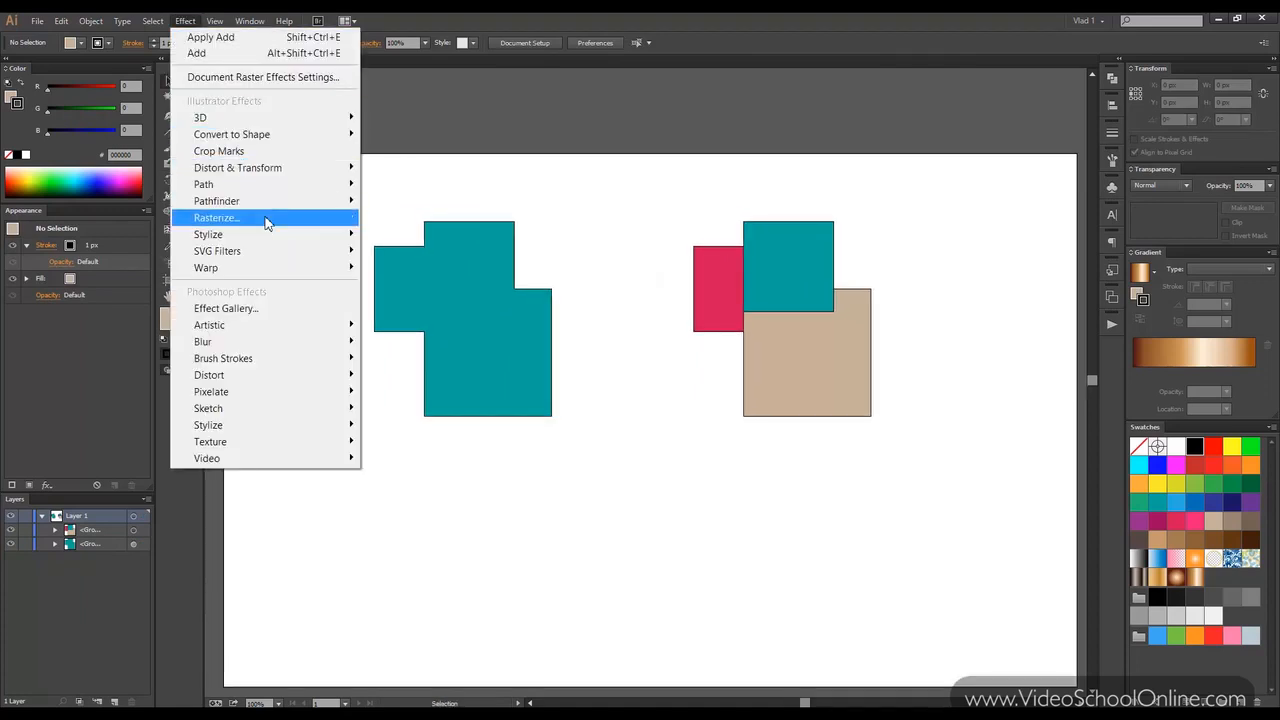
pyautogui.click(468, 248)
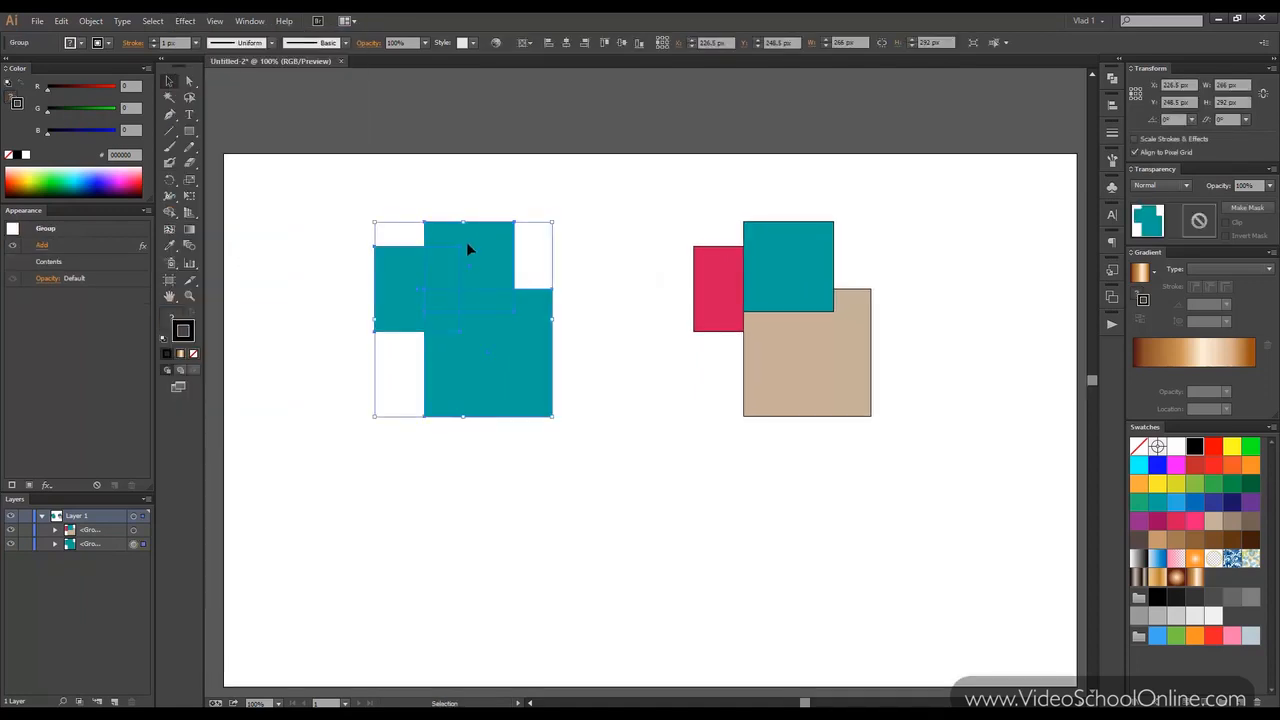
pyautogui.click(185, 21)
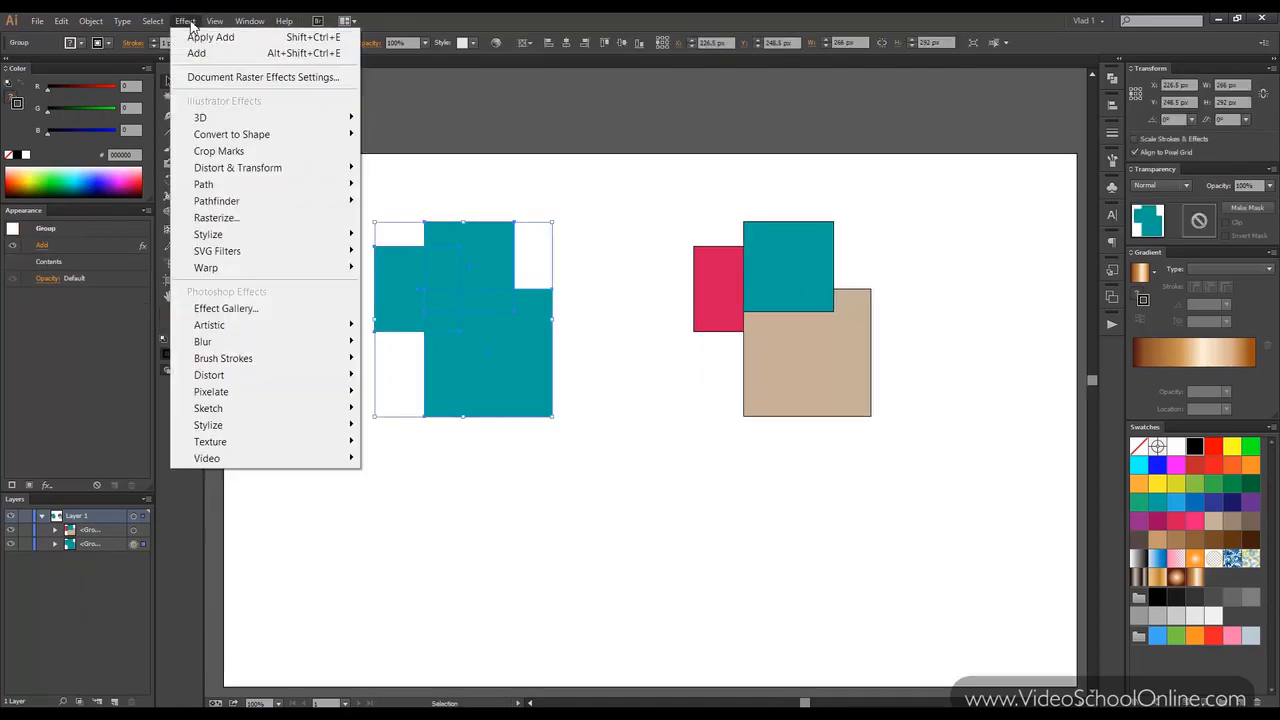
pyautogui.click(272, 217)
pyautogui.moveTo(571, 224); pyautogui.dragTo(607, 190)
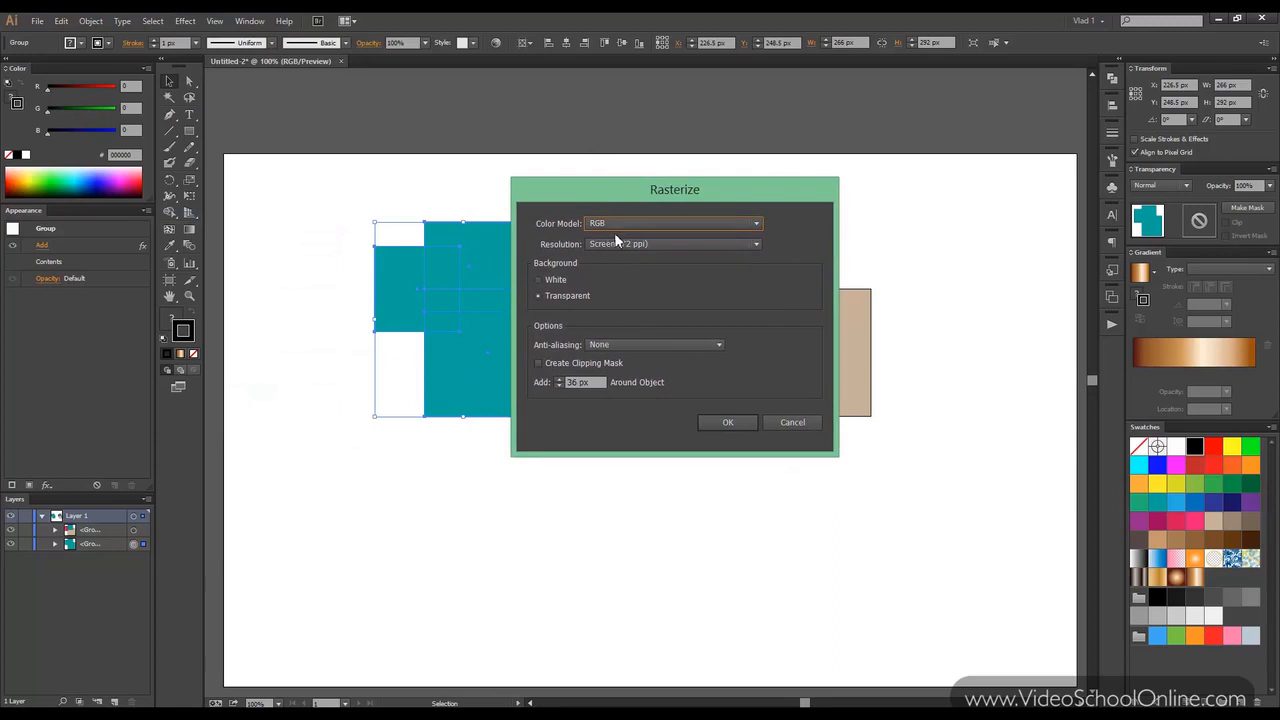
pyautogui.moveTo(632, 193); pyautogui.dragTo(640, 155)
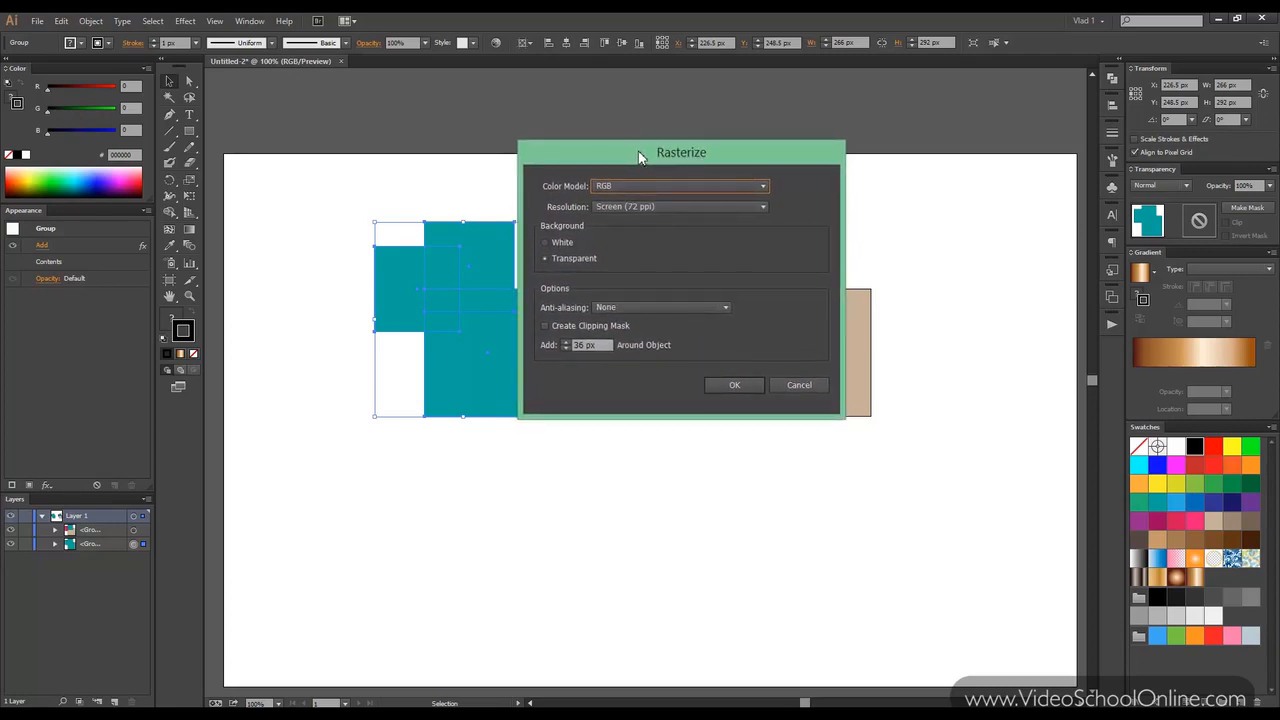
pyautogui.click(637, 206)
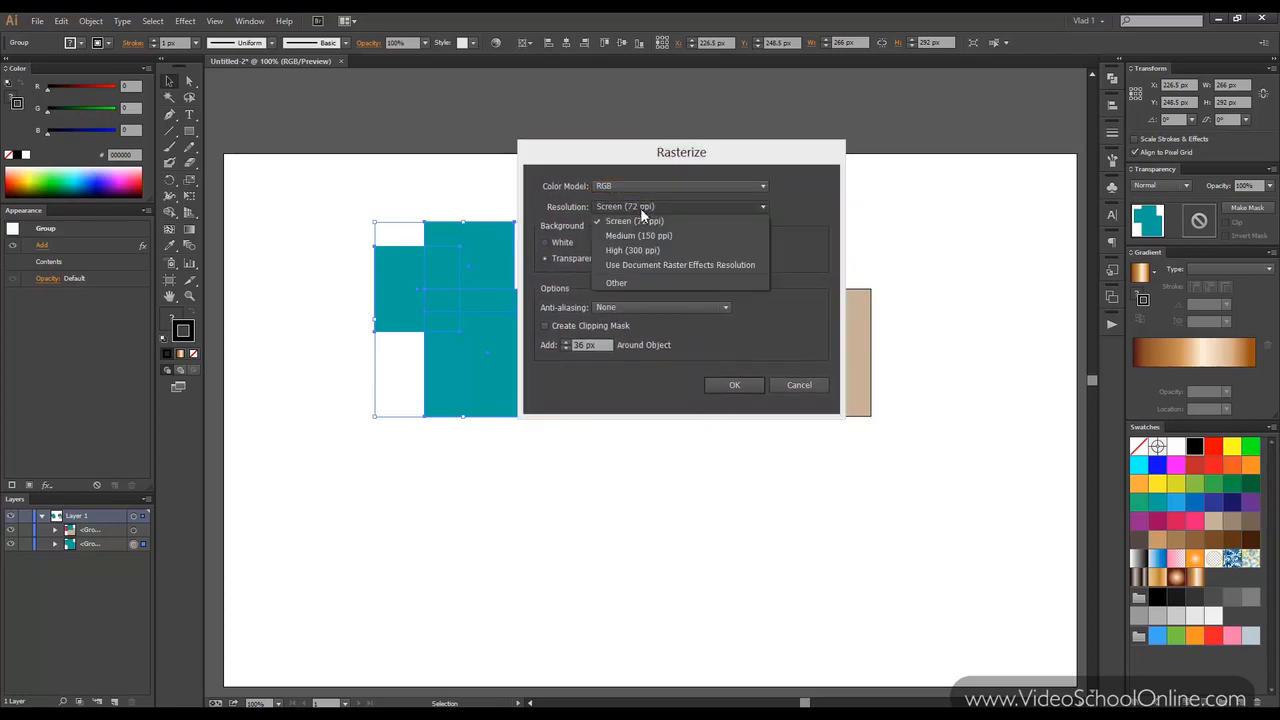
pyautogui.click(680, 266)
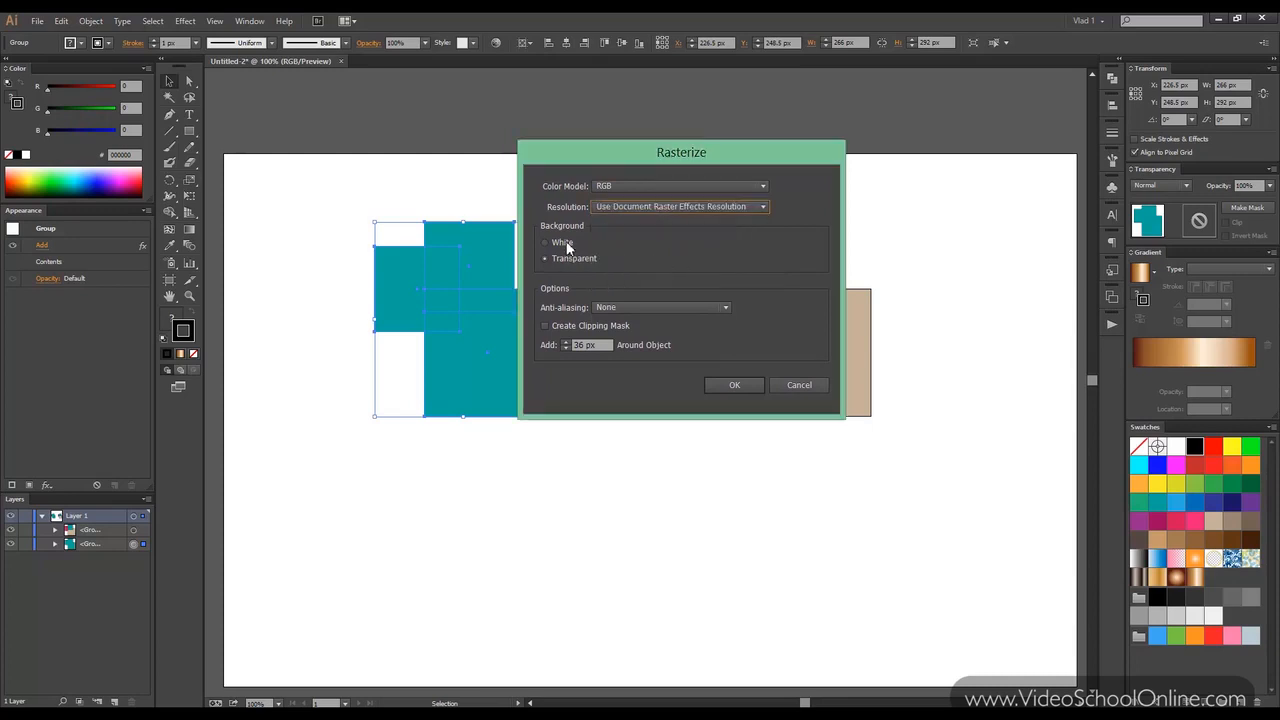
# Step: Apply the Rasterize effect with Art Optimized (Supersampling) anti-aliasing, a clipping mask and 0 px added around the object
pyautogui.click(604, 306)
pyautogui.click(622, 324)
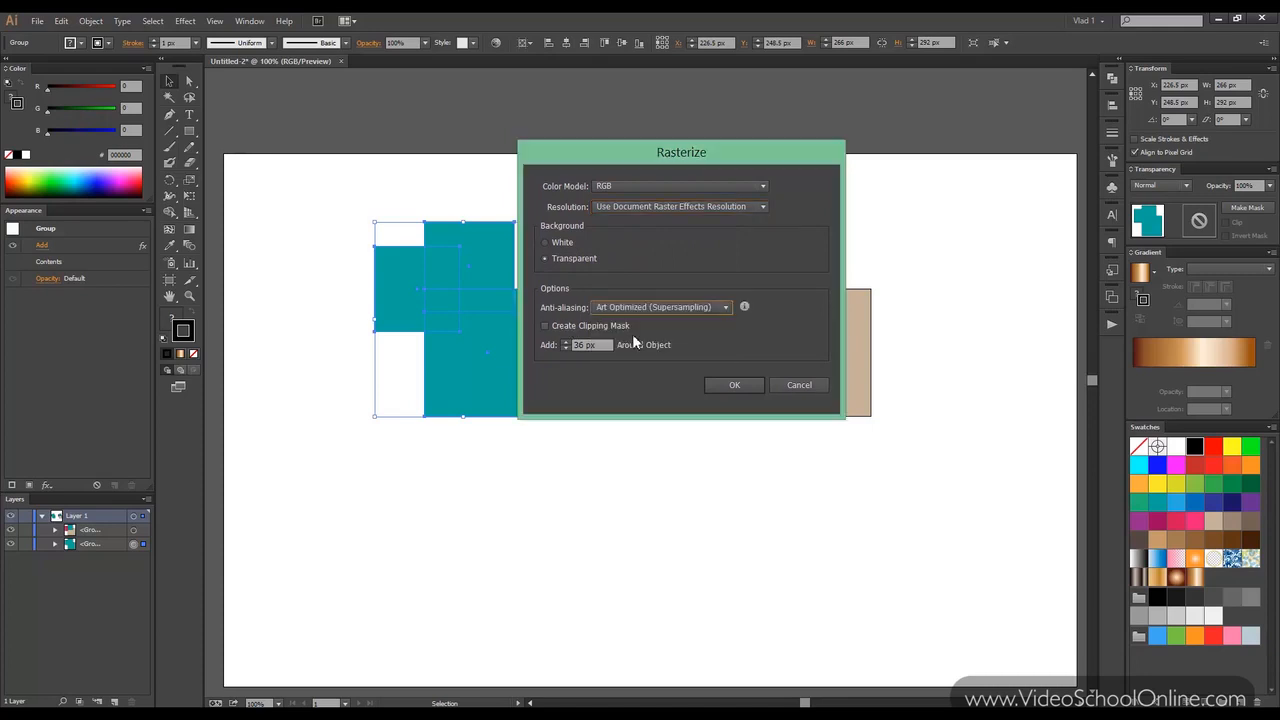
pyautogui.click(545, 326)
pyautogui.click(545, 346)
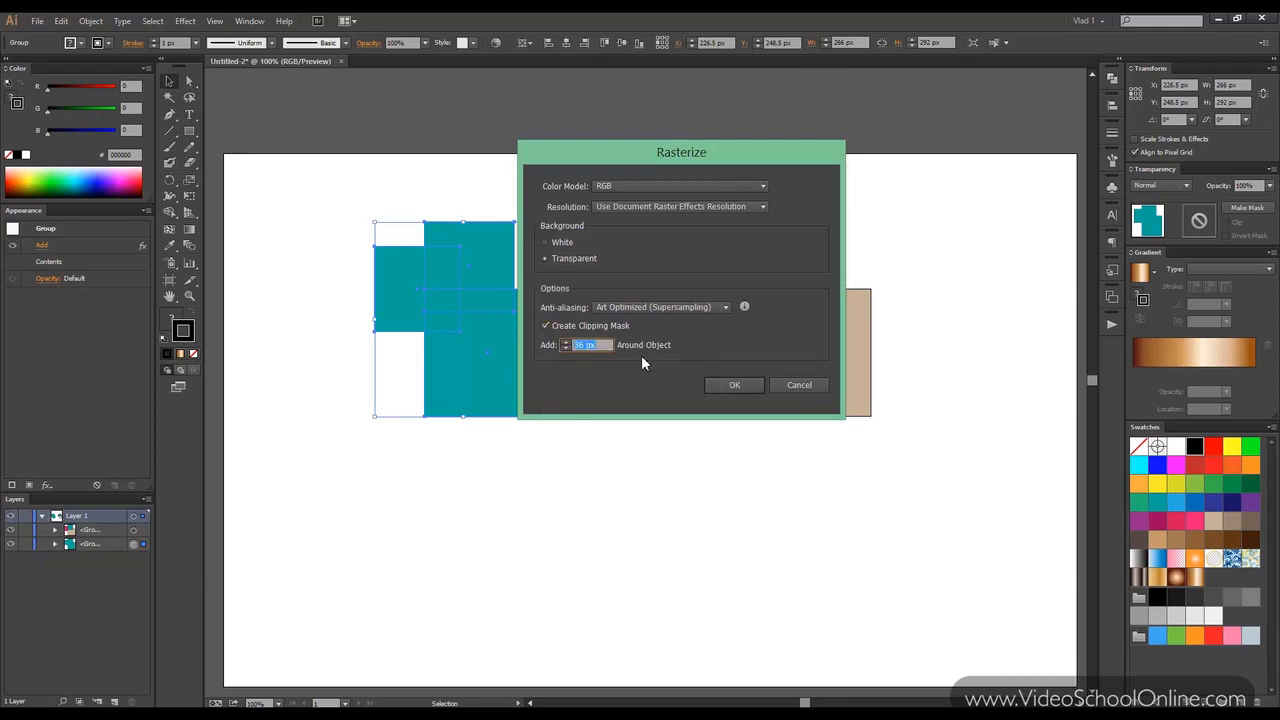
pyautogui.write('0')
pyautogui.click(727, 386)
# Step: Examine the rasterized teal group and its Add and Rasterize effects by deselecting and reselecting it
pyautogui.click(471, 206)
pyautogui.click(406, 274)
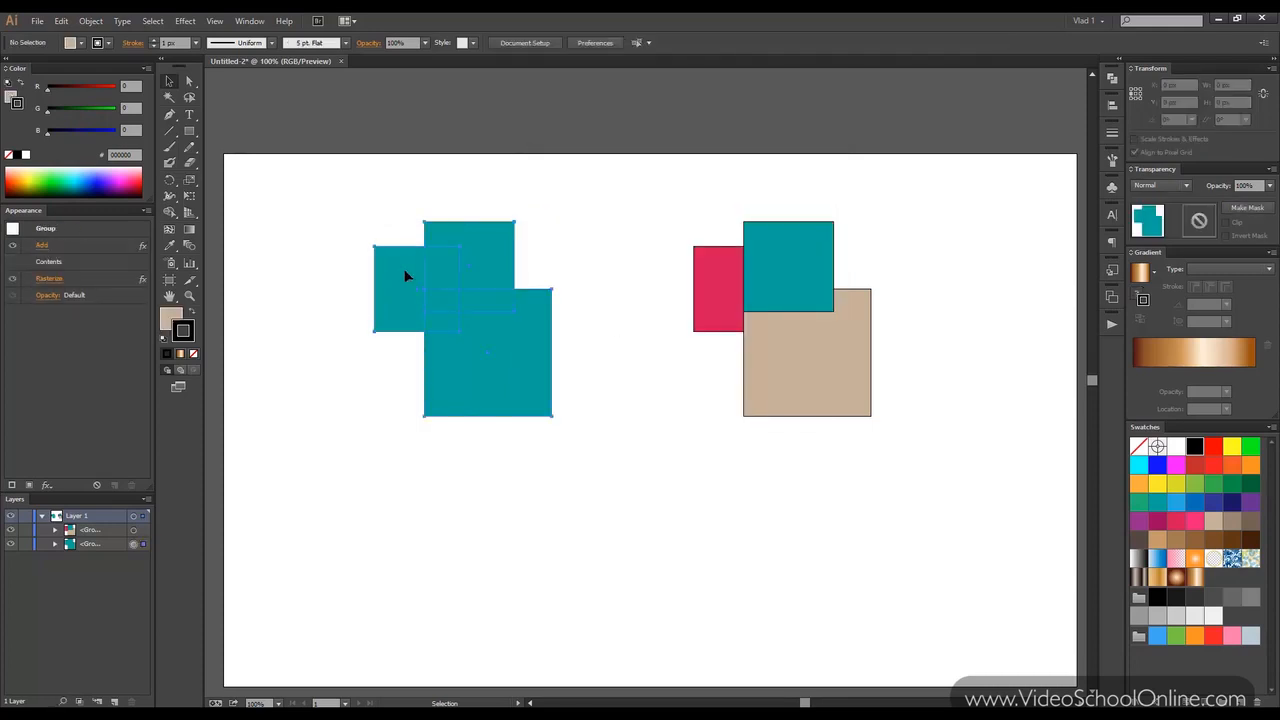
pyautogui.click(97, 244)
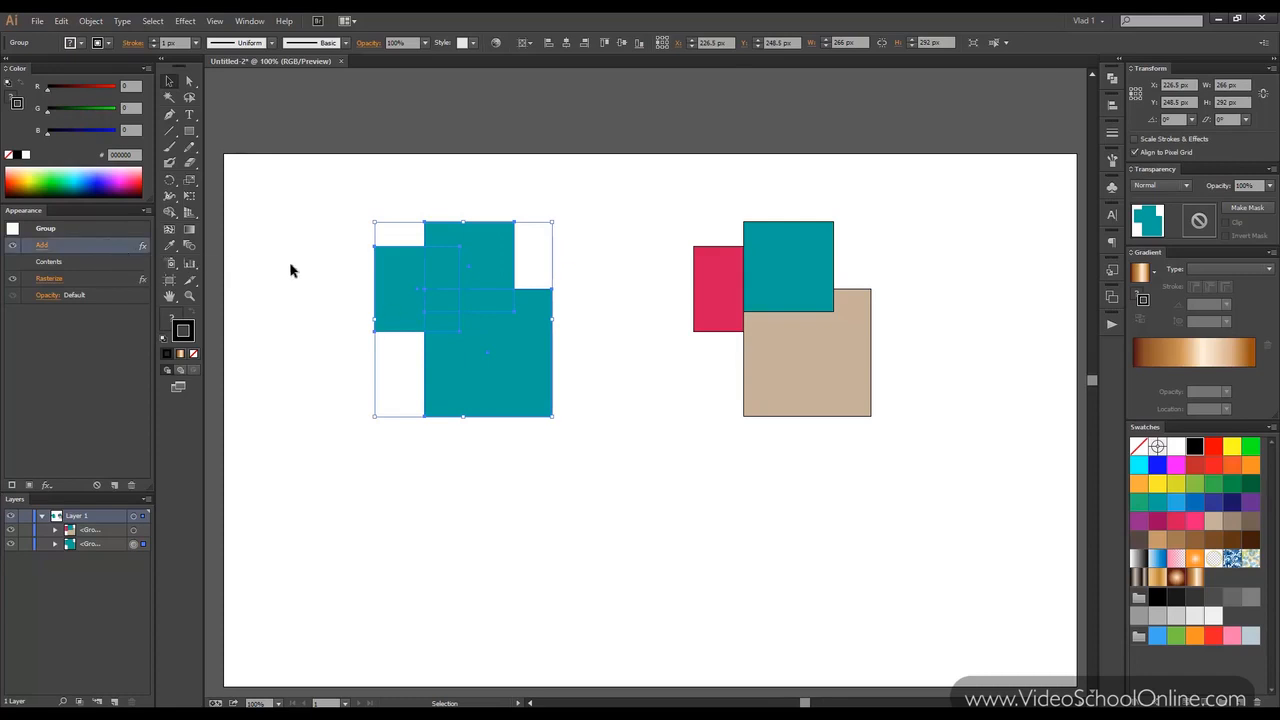
pyautogui.click(489, 189)
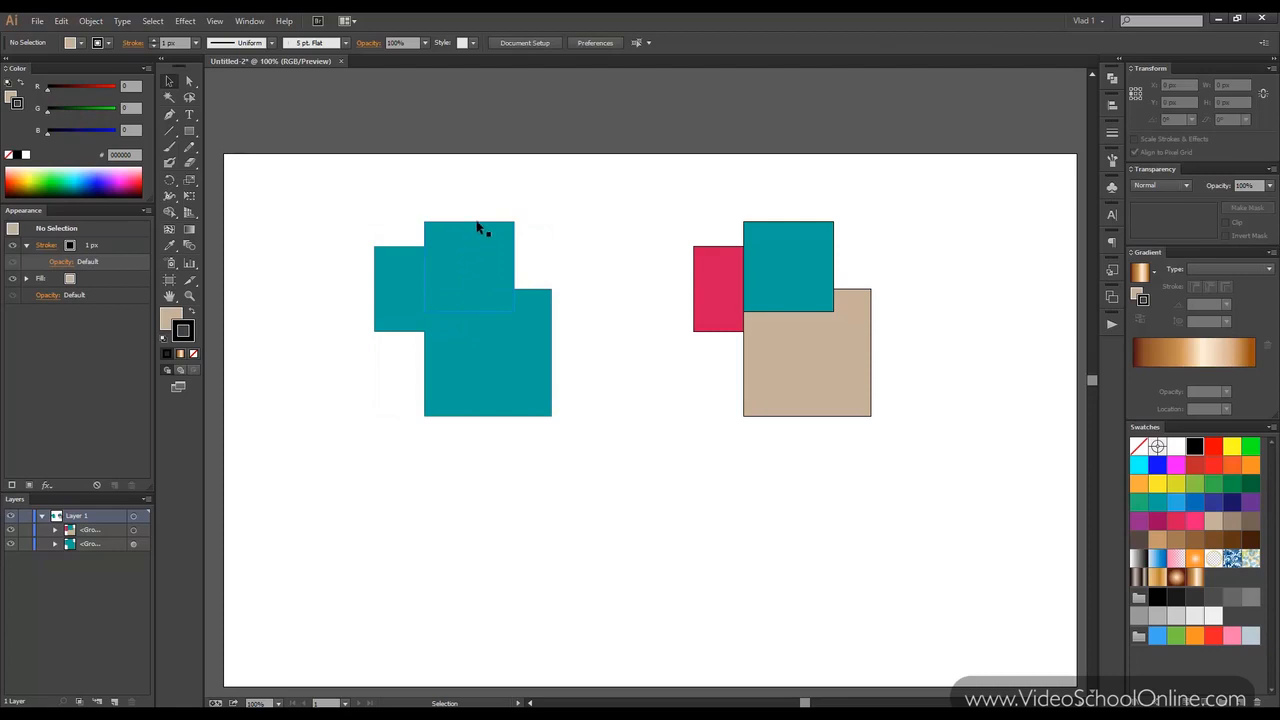
pyautogui.click(470, 286)
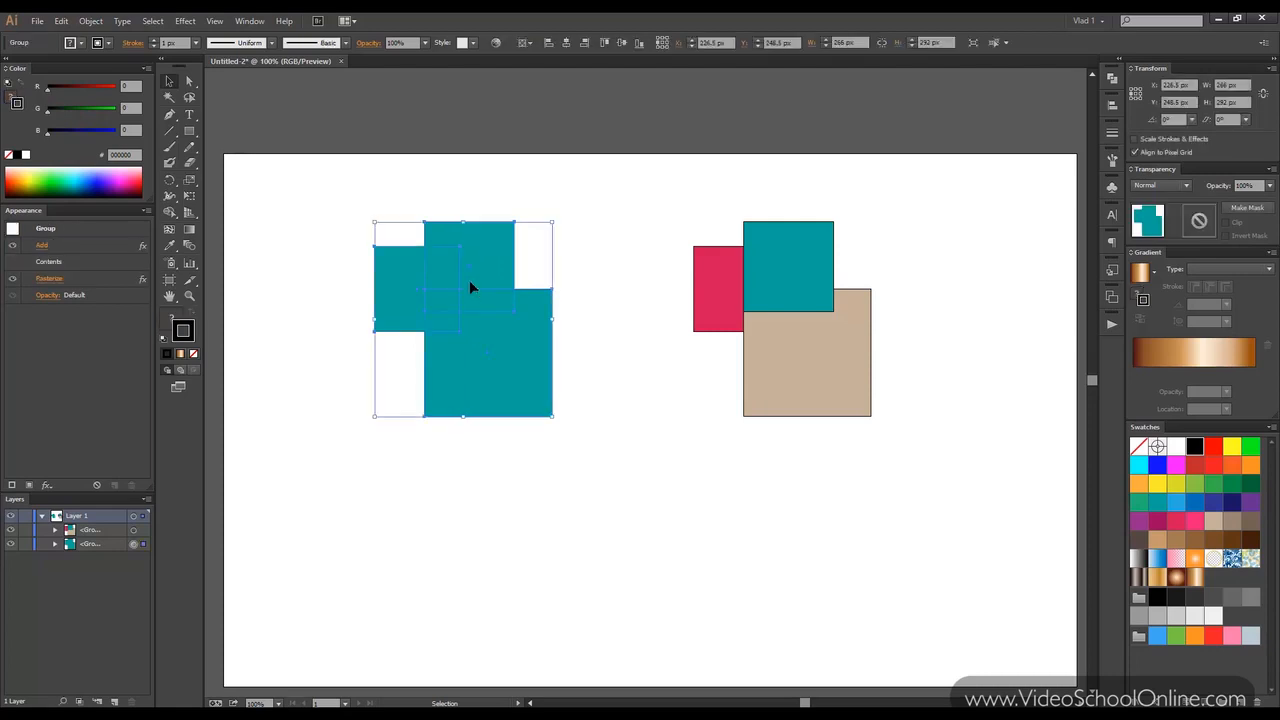
# Step: Look up the permanent object Rasterize command without running it, and deselect the teal group
pyautogui.click(92, 21)
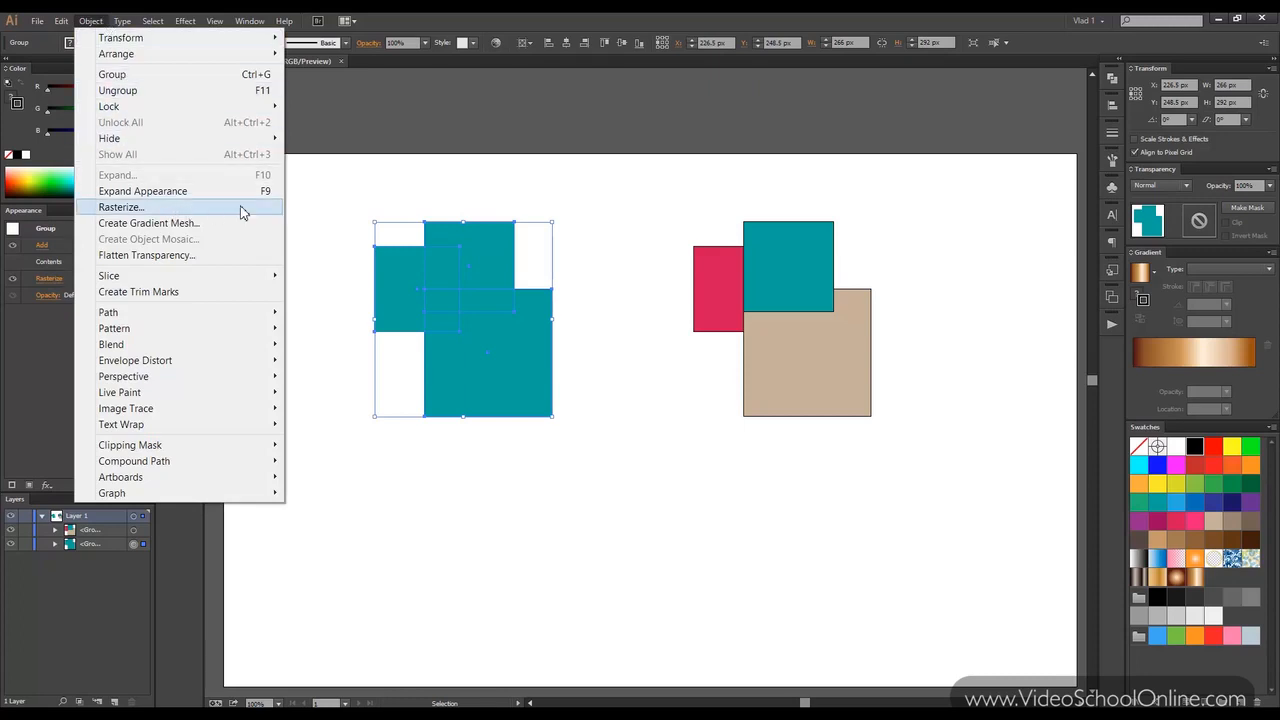
pyautogui.click(442, 190)
pyautogui.click(493, 270)
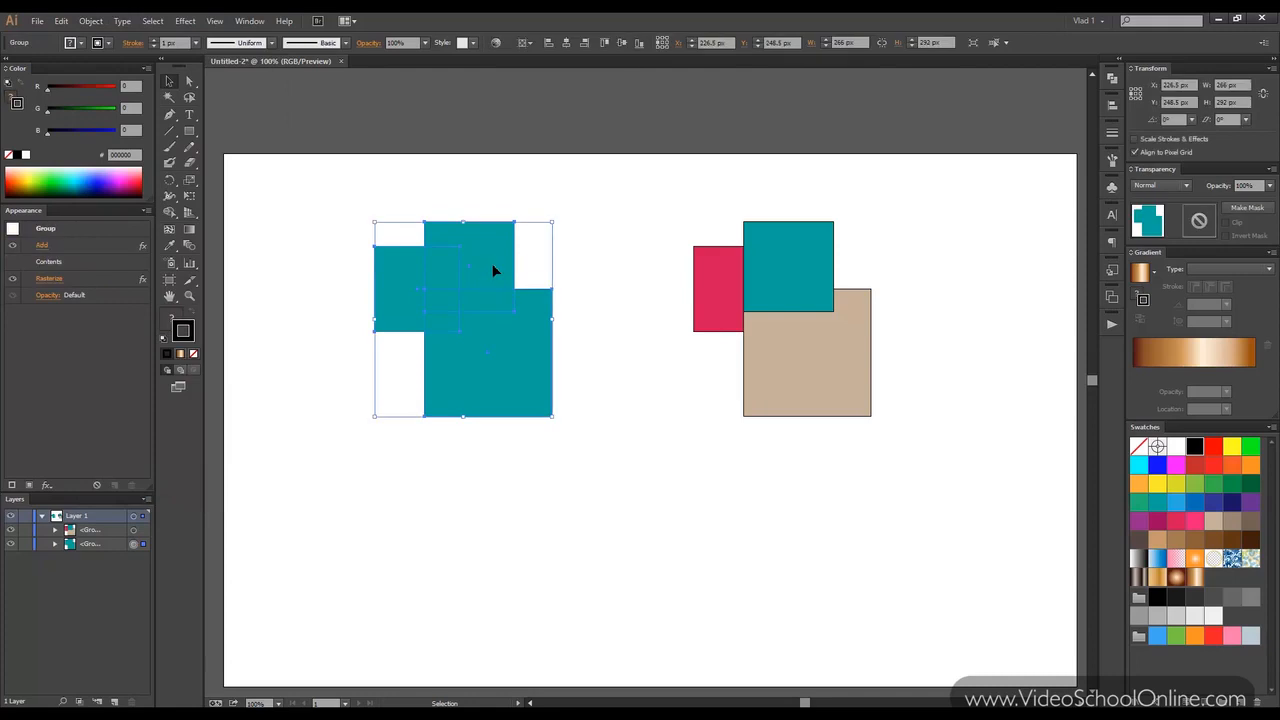
pyautogui.click(322, 192)
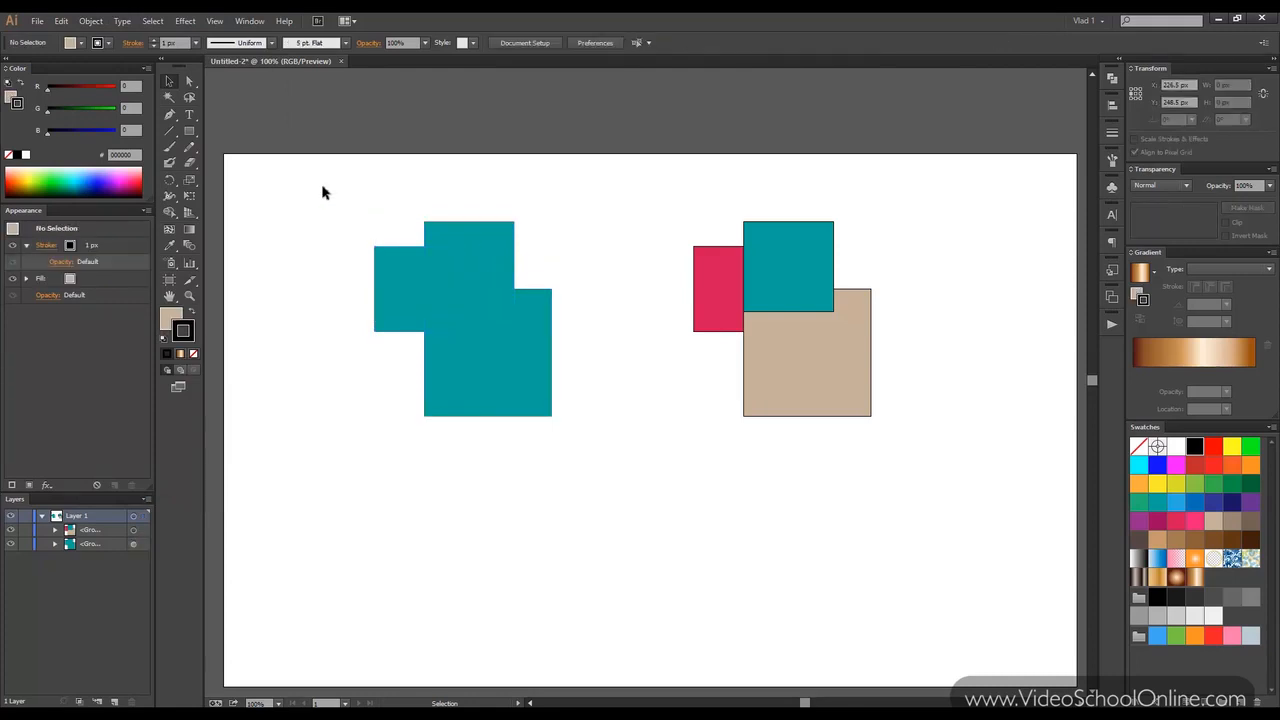